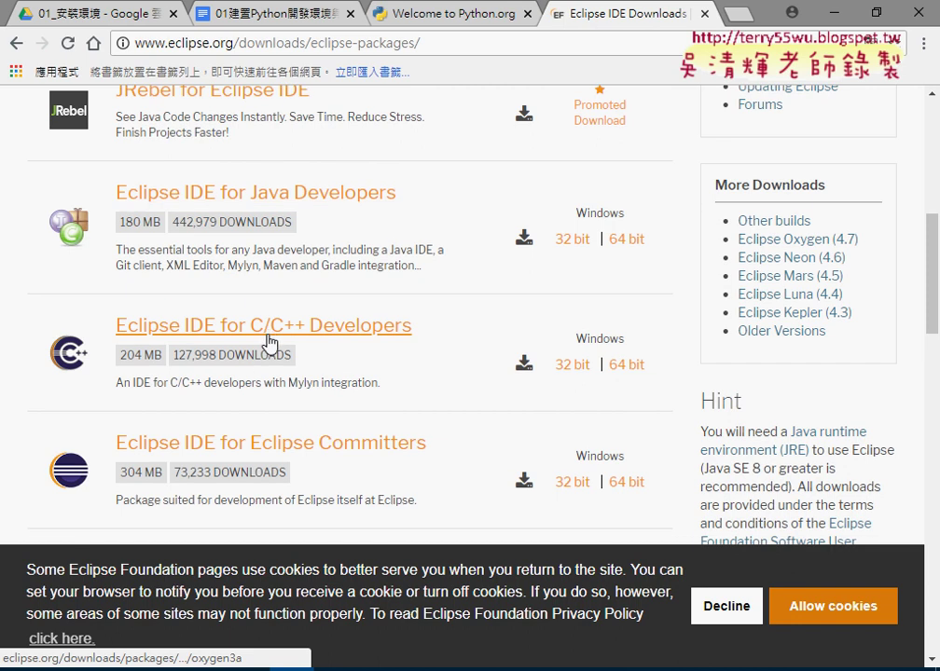
Step: Examine the Eclipse packages offered on the downloads page and highlight the title text "Eclipse IDE for Java"
{"action": "scroll", "coordinate": [270, 339], "scroll_direction": "down", "scroll_amount": 3}
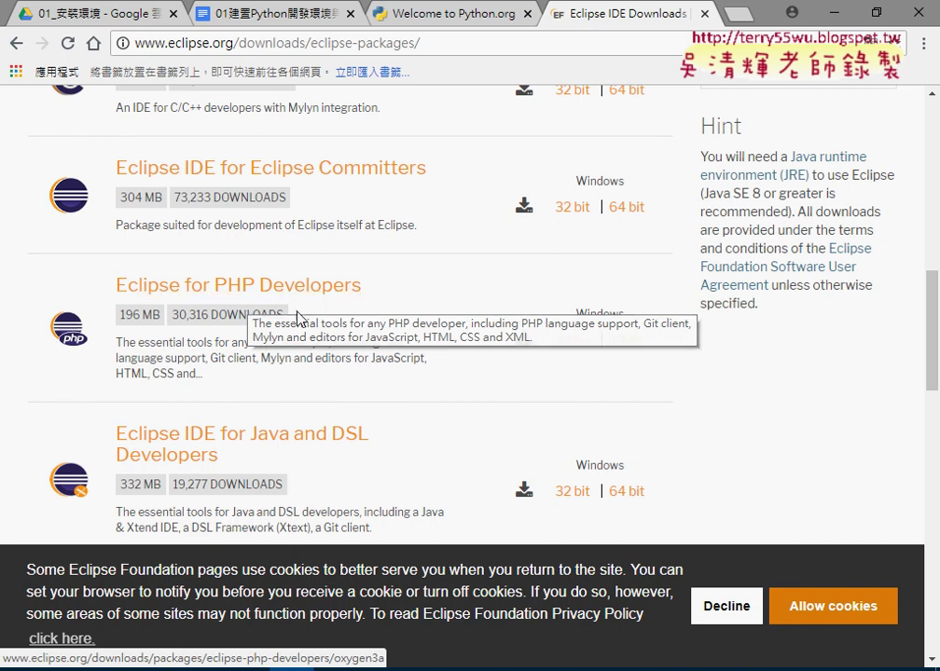
{"action": "scroll", "coordinate": [536, 354], "scroll_direction": "down", "scroll_amount": 3}
{"action": "scroll", "coordinate": [536, 354], "scroll_direction": "down", "scroll_amount": 5}
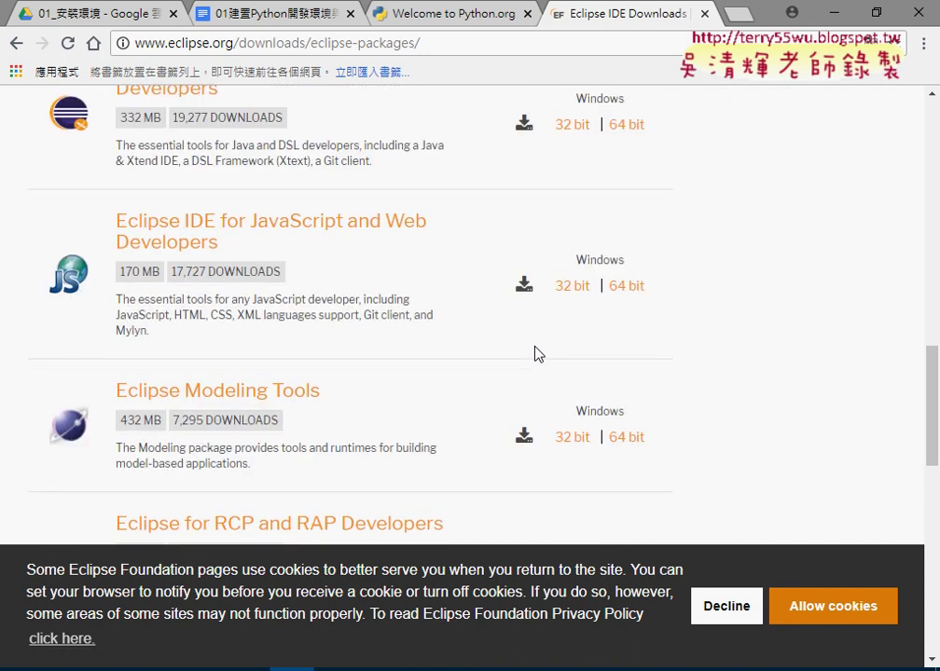
{"action": "scroll", "coordinate": [536, 347], "scroll_direction": "down", "scroll_amount": 2}
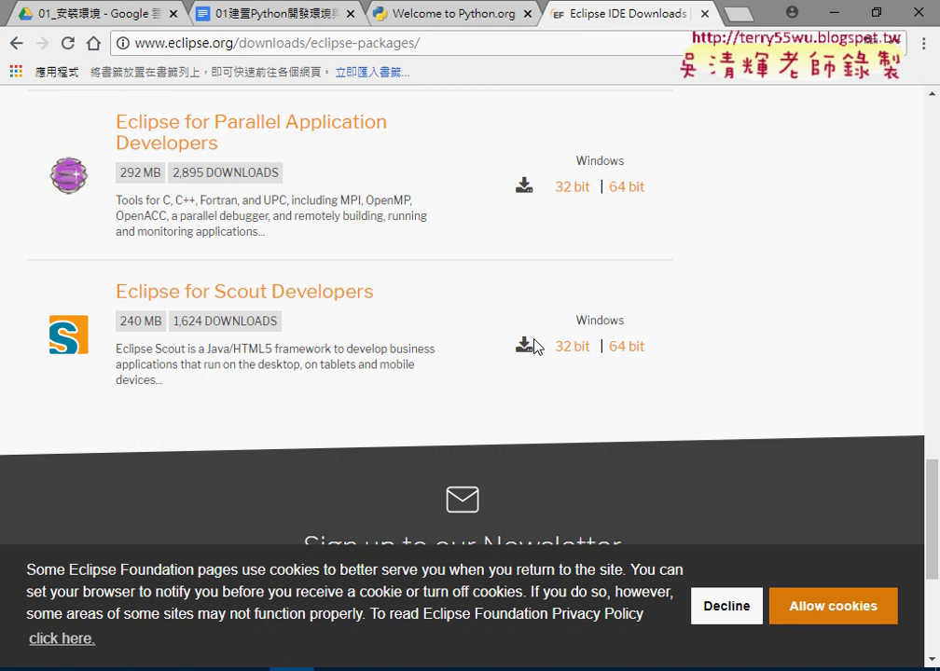
{"action": "scroll", "coordinate": [534, 347], "scroll_direction": "up", "scroll_amount": 3}
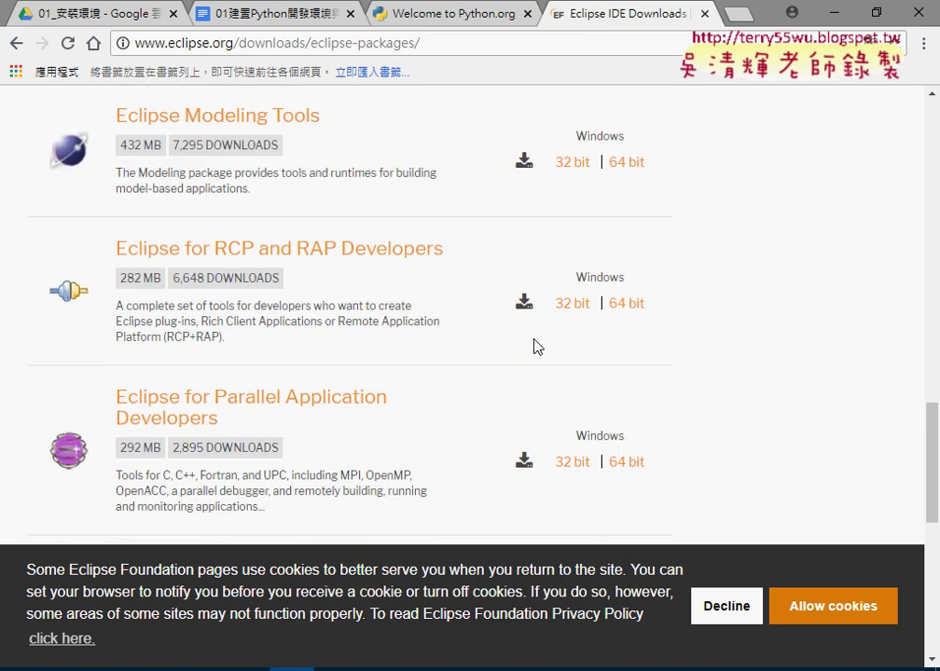
{"action": "scroll", "coordinate": [534, 347], "scroll_direction": "up", "scroll_amount": 4}
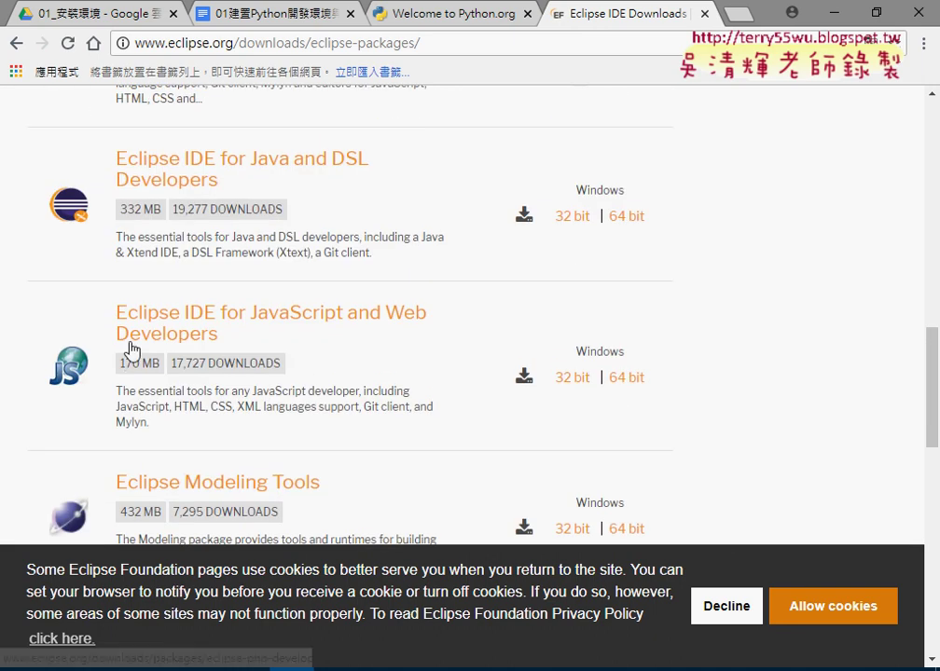
{"action": "scroll", "coordinate": [507, 295], "scroll_direction": "up", "scroll_amount": 3}
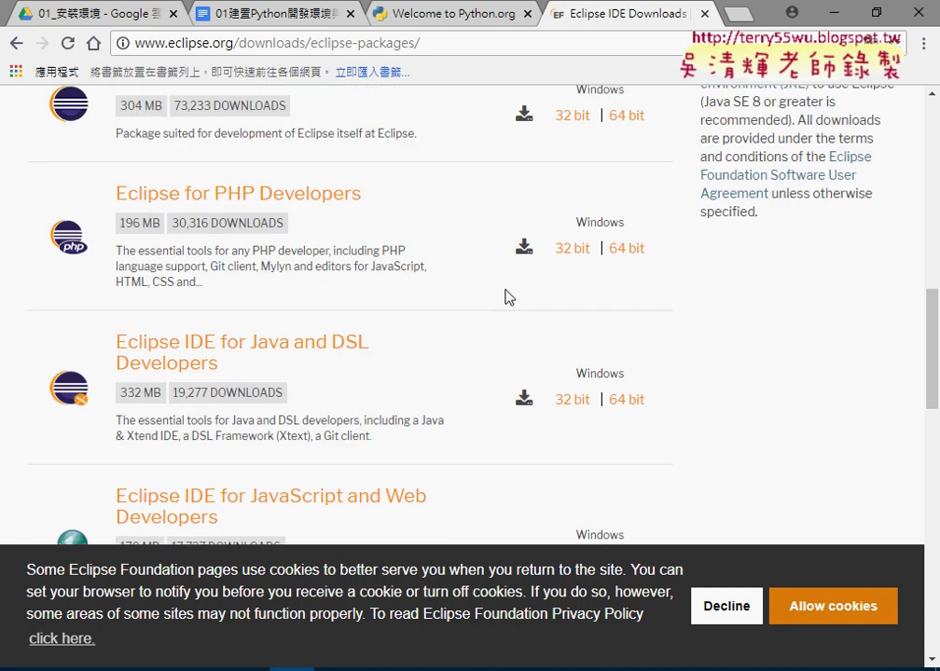
{"action": "scroll", "coordinate": [509, 298], "scroll_direction": "up", "scroll_amount": 2}
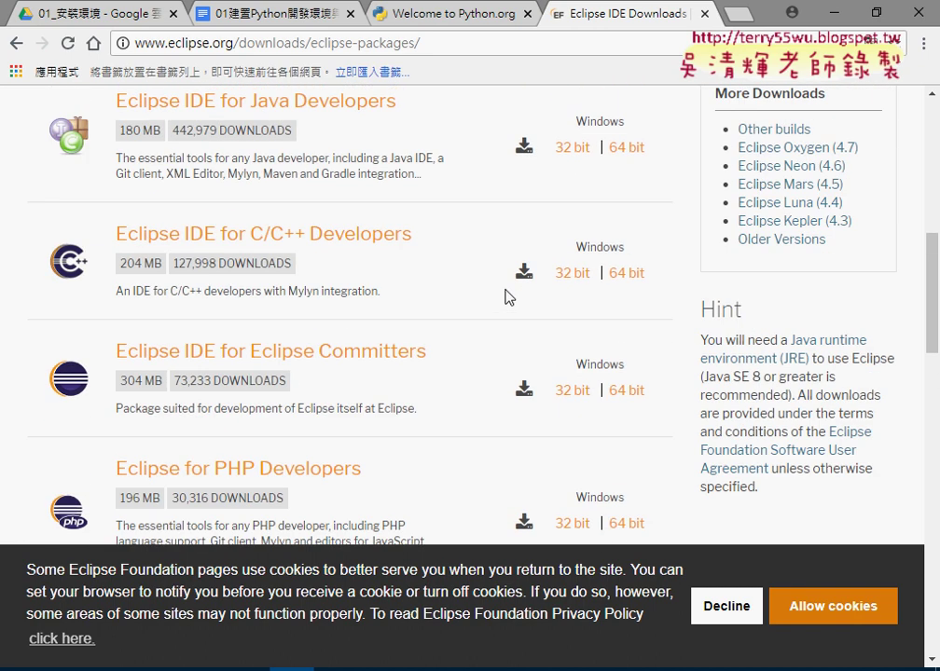
{"action": "scroll", "coordinate": [495, 293], "scroll_direction": "up", "scroll_amount": 1}
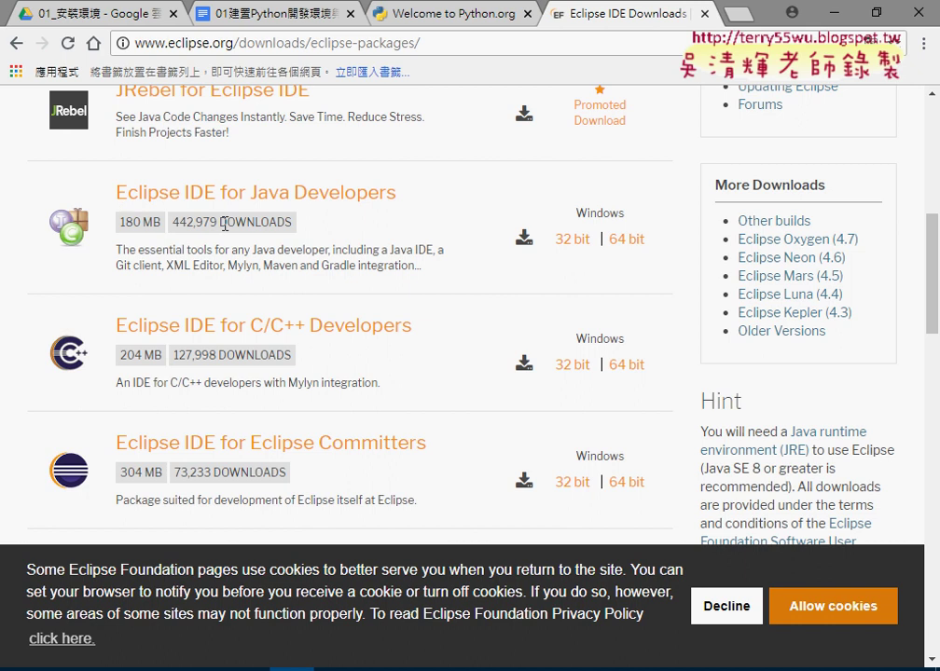
{"action": "left_click_drag", "start_coordinate": [114, 193], "coordinate": [292, 191]}
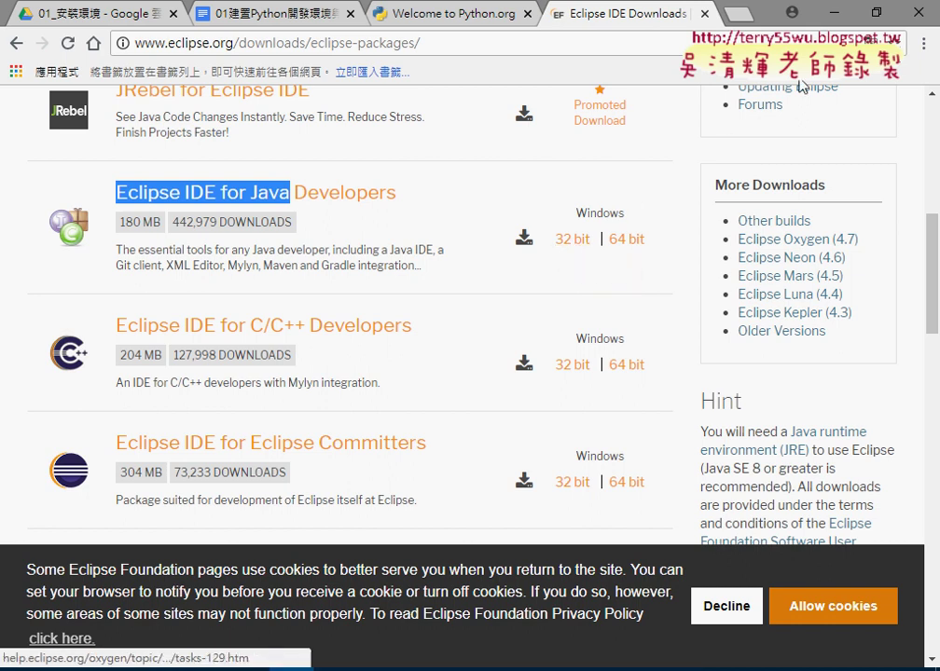
Step: Run the python-3.6.4 installer from the desktop, choose a customized installation, and accept all the optional features
{"action": "left_click", "coordinate": [832, 14]}
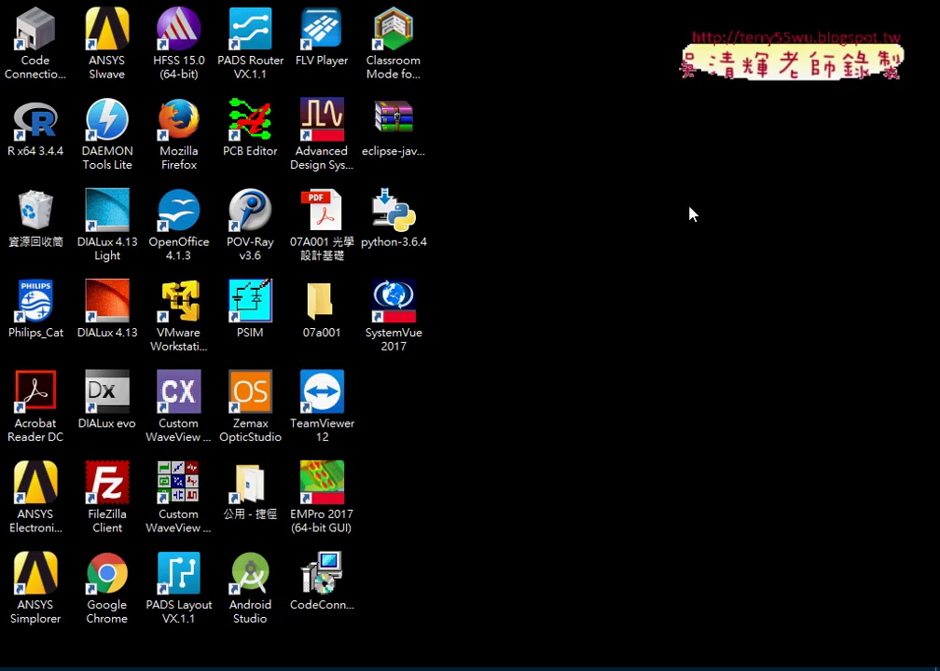
{"action": "double_click", "coordinate": [398, 237]}
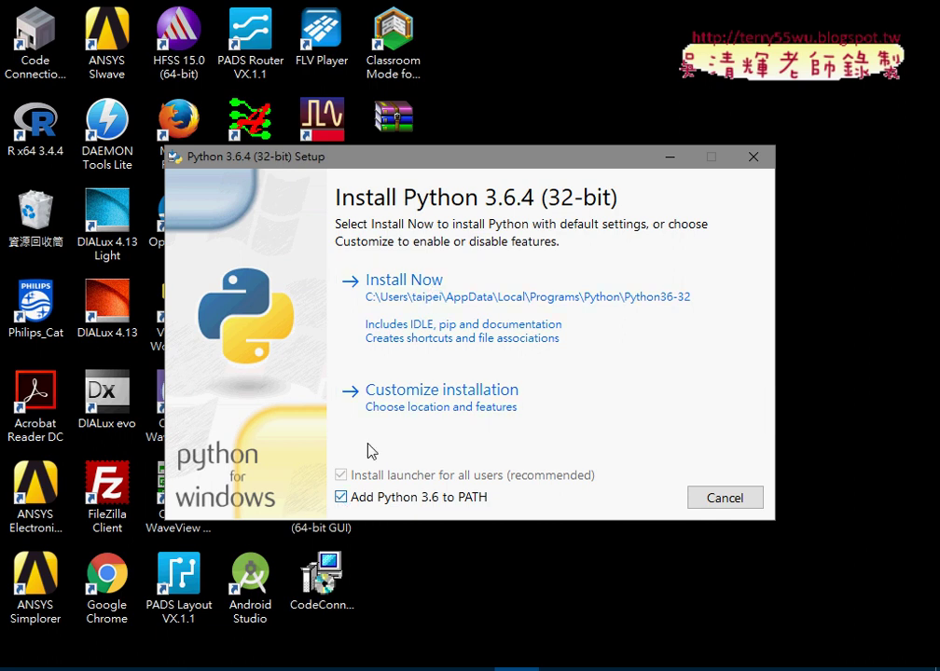
{"action": "left_click", "coordinate": [434, 395]}
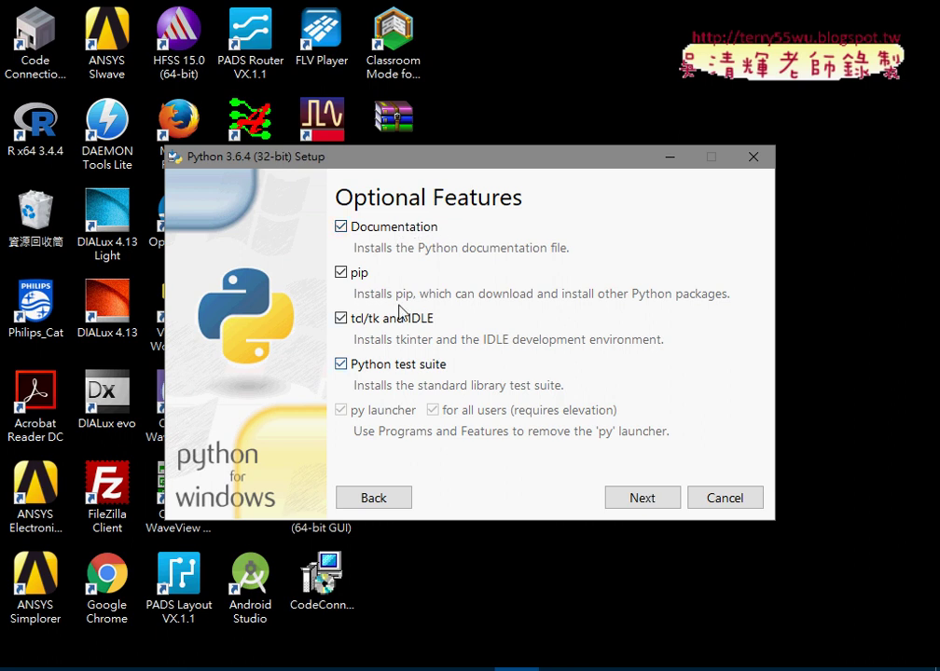
{"action": "left_click", "coordinate": [341, 228]}
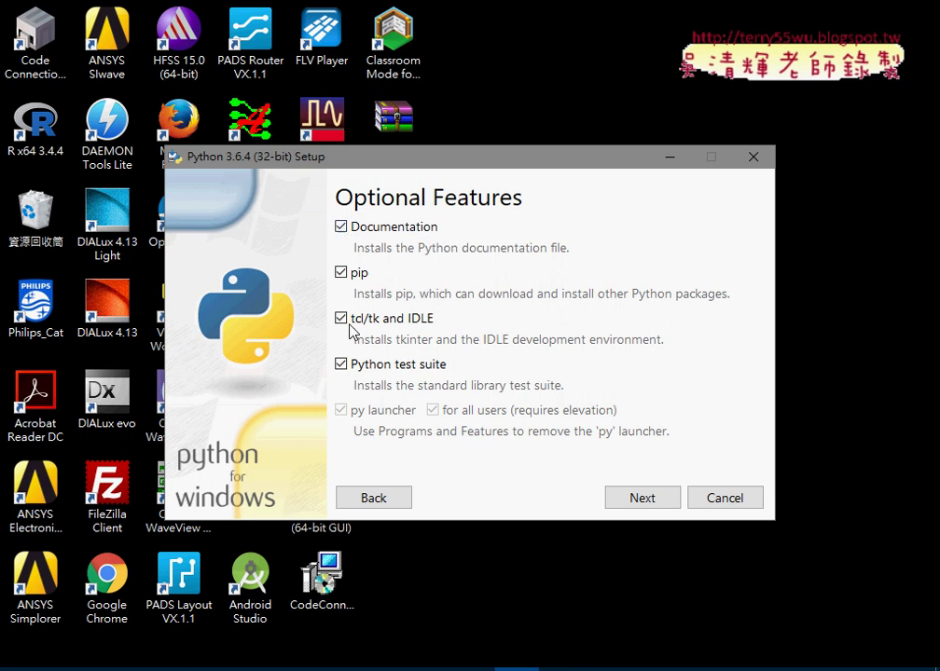
{"action": "left_click", "coordinate": [611, 499]}
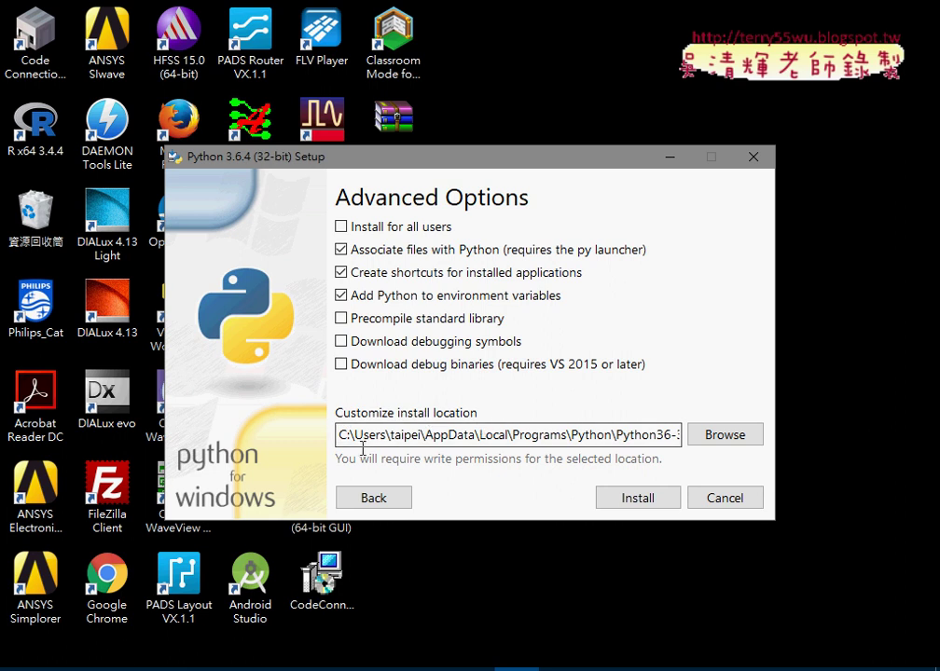
Step: Shorten the custom install location to D:\Python36-32
{"action": "left_click_drag", "start_coordinate": [441, 434], "coordinate": [340, 435]}
{"action": "left_click_drag", "start_coordinate": [410, 434], "coordinate": [324, 441]}
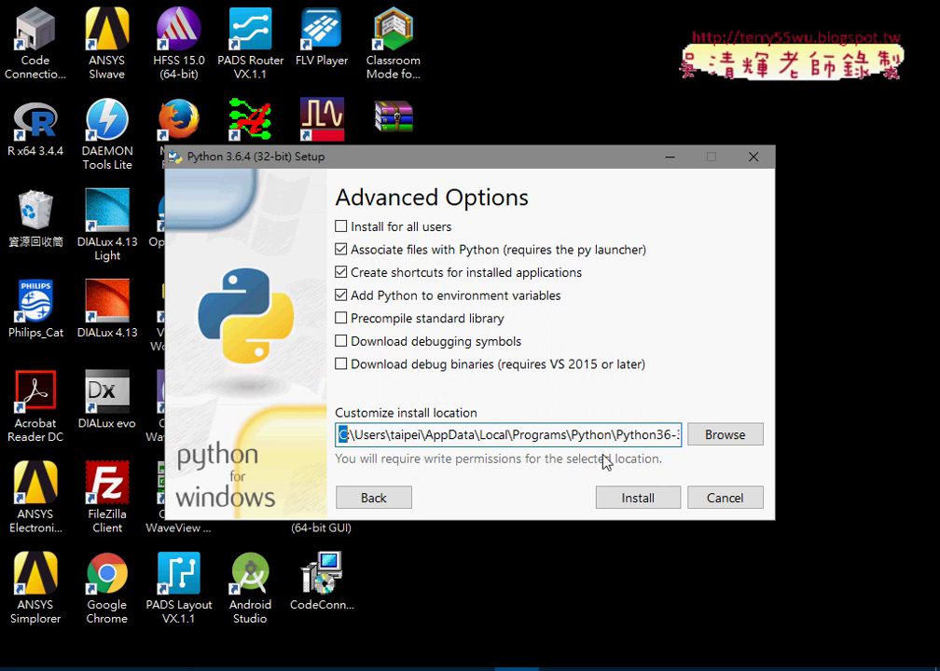
{"action": "type", "text": "D"}
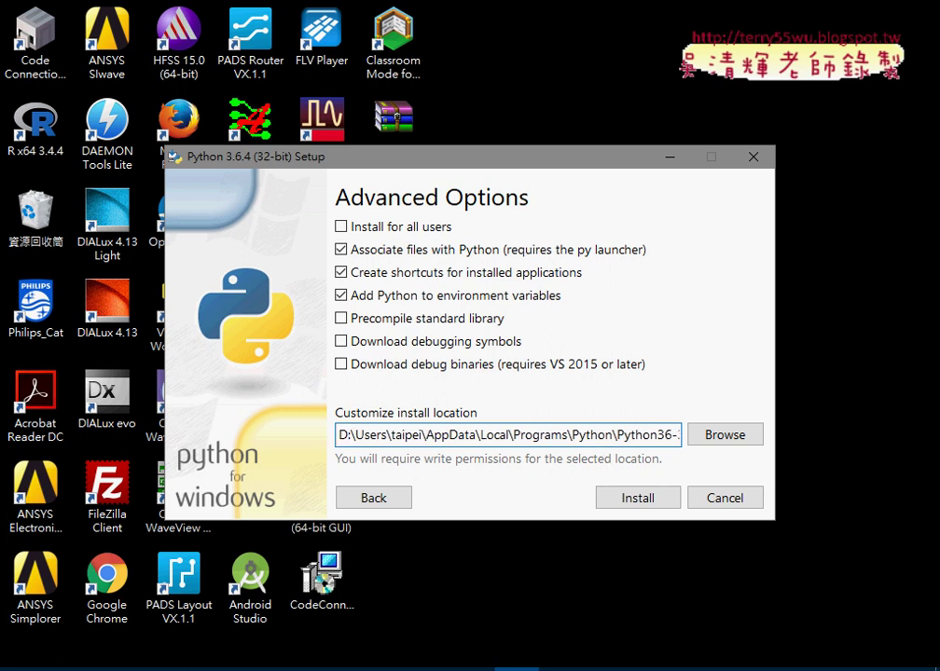
{"action": "left_click_drag", "start_coordinate": [357, 434], "coordinate": [599, 435]}
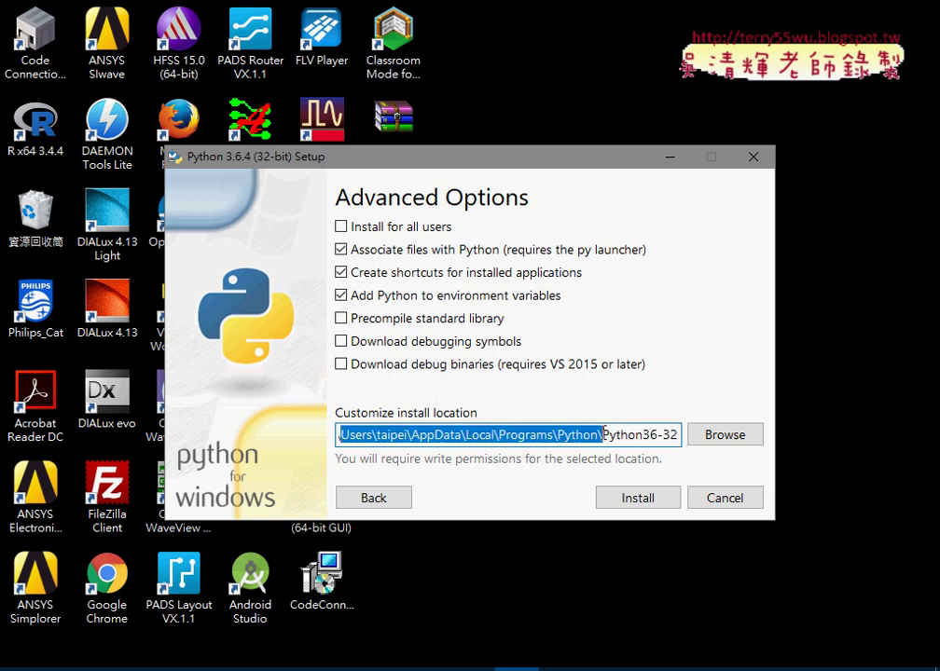
{"action": "key", "text": "BackSpace"}
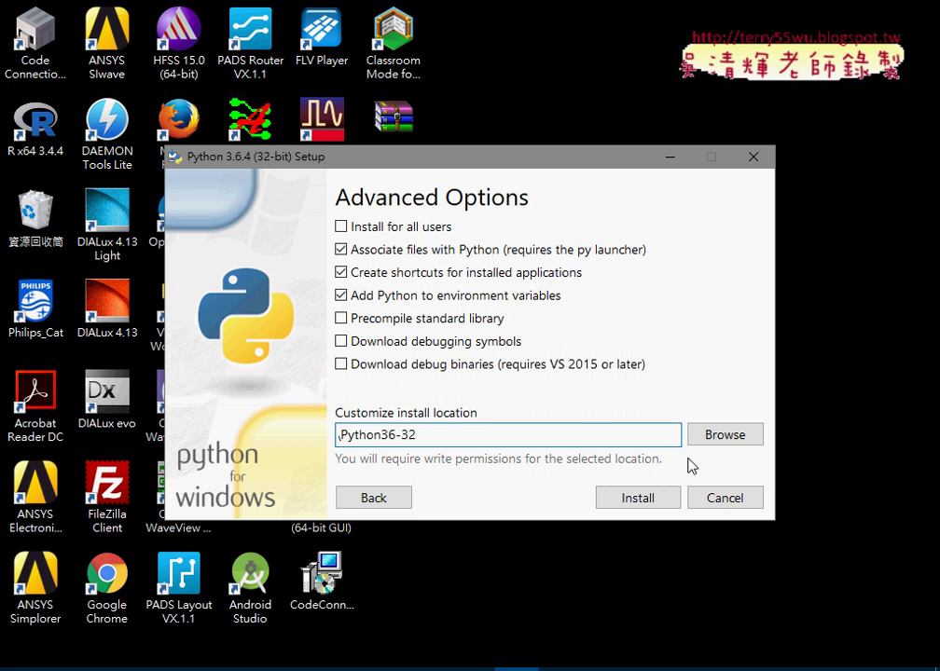
{"action": "key", "text": "Left"}
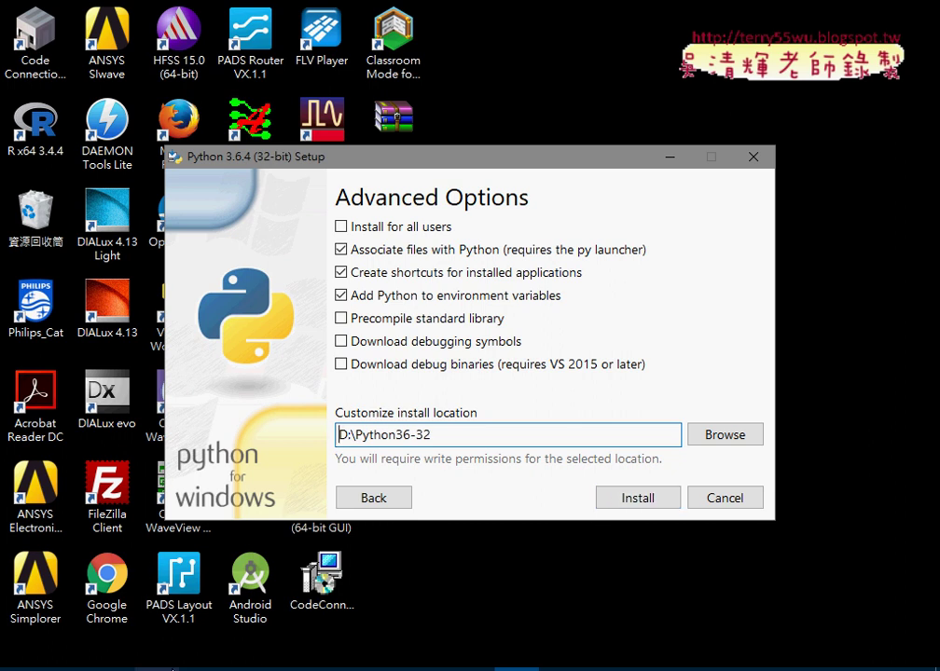
Step: Open File Explorer and check which drives are available on this computer
{"action": "right_click", "coordinate": [207, 667]}
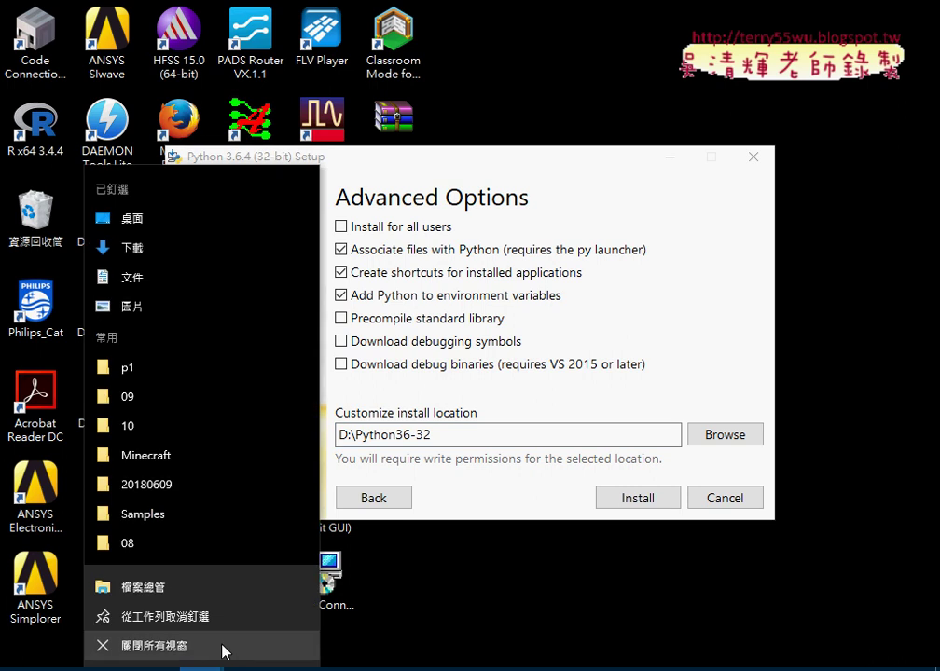
{"action": "left_click", "coordinate": [202, 590]}
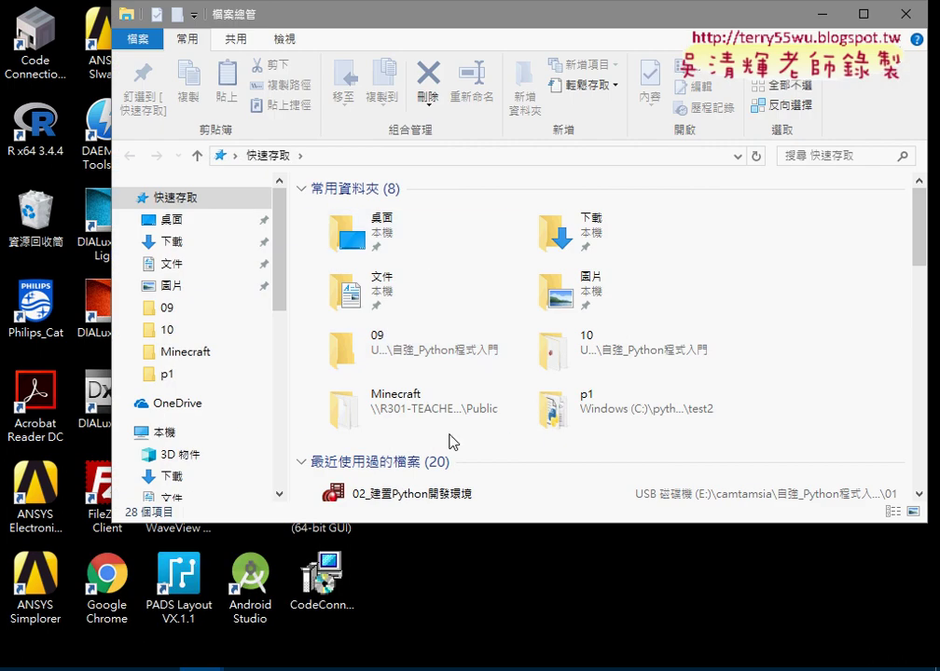
{"action": "scroll", "coordinate": [451, 440], "scroll_direction": "down", "scroll_amount": 1}
{"action": "left_click_drag", "start_coordinate": [282, 294], "coordinate": [278, 388]}
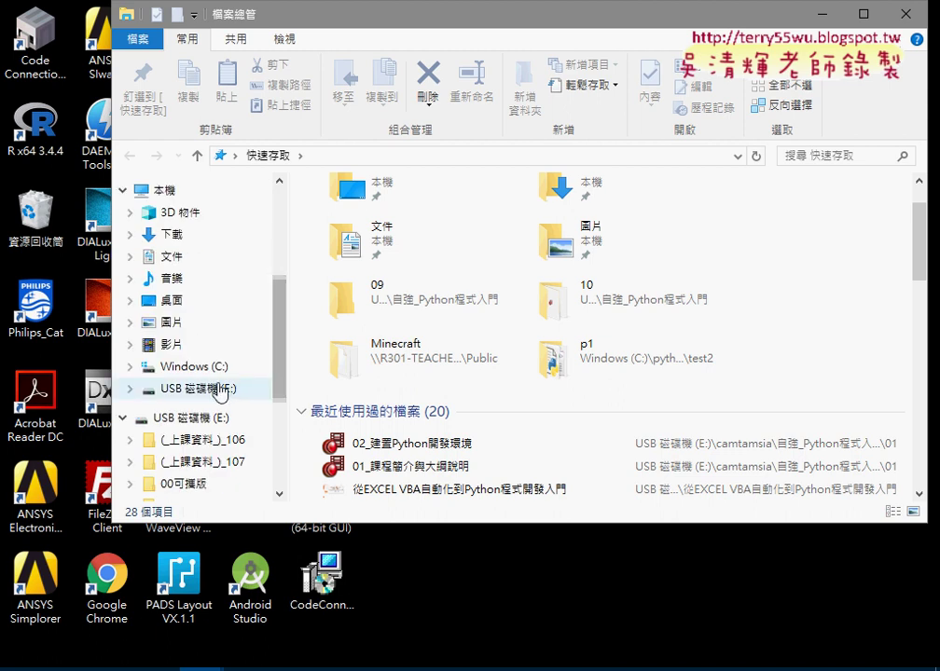
{"action": "left_click", "coordinate": [219, 392]}
{"action": "left_click", "coordinate": [215, 419]}
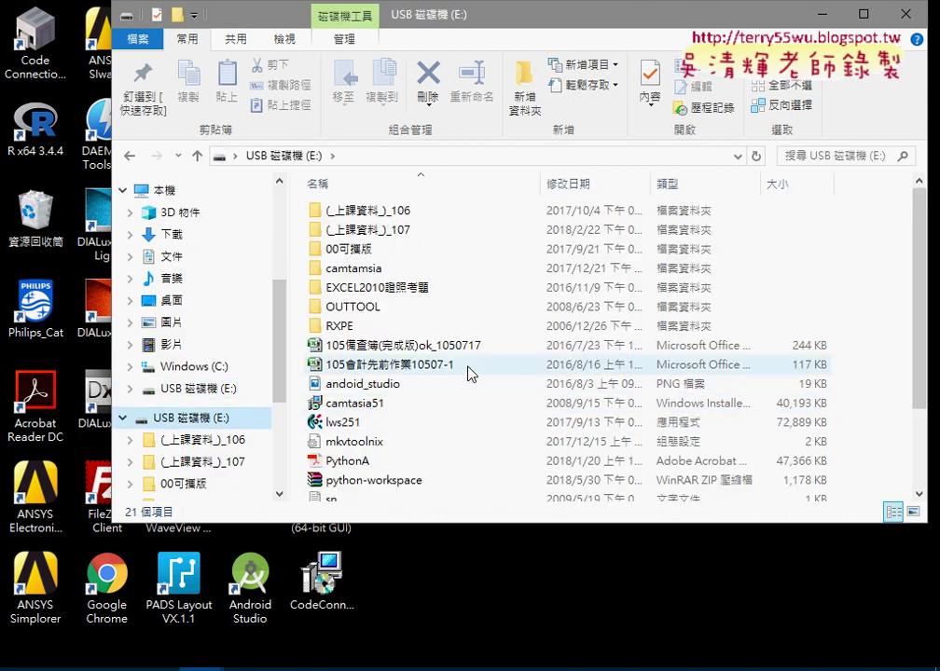
{"action": "left_click", "coordinate": [203, 388]}
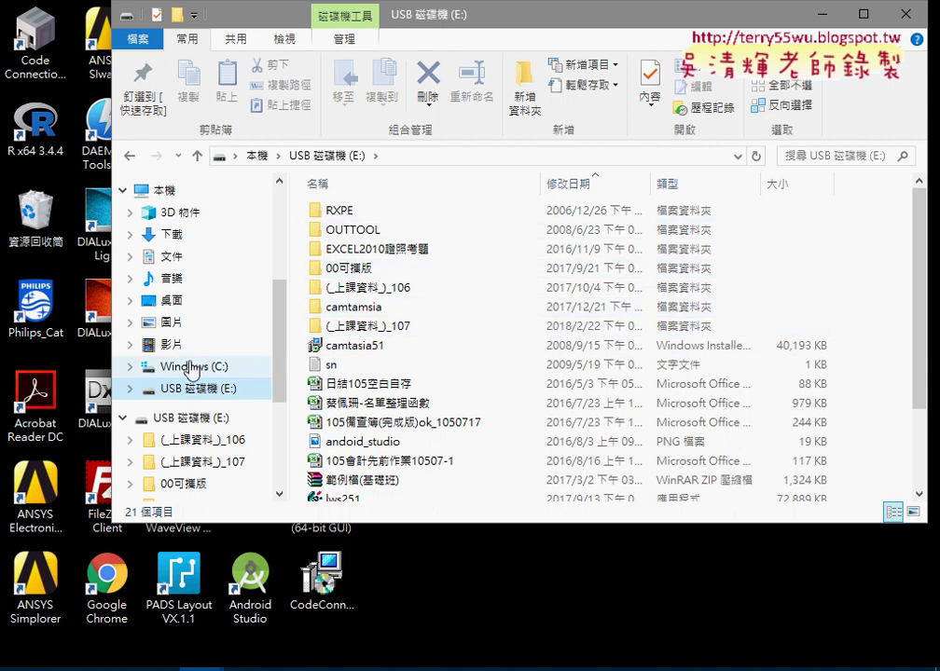
Step: Delete the existing Python36-32 folder from the Windows (C:) drive and return to the Python installer
{"action": "left_click", "coordinate": [234, 368]}
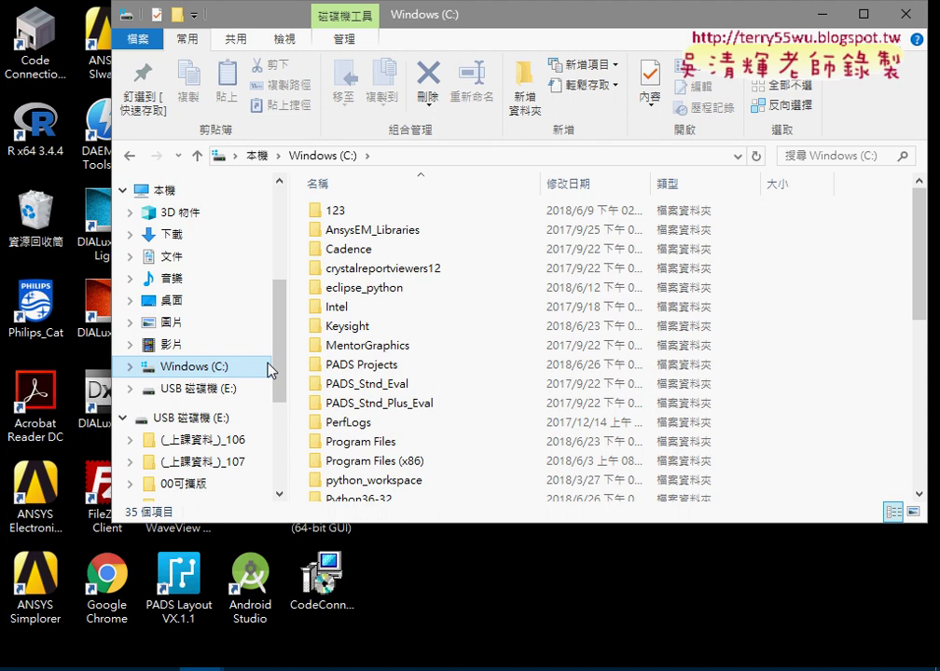
{"action": "scroll", "coordinate": [923, 326], "scroll_direction": "down", "scroll_amount": 1}
{"action": "left_click_drag", "start_coordinate": [930, 325], "coordinate": [929, 351]}
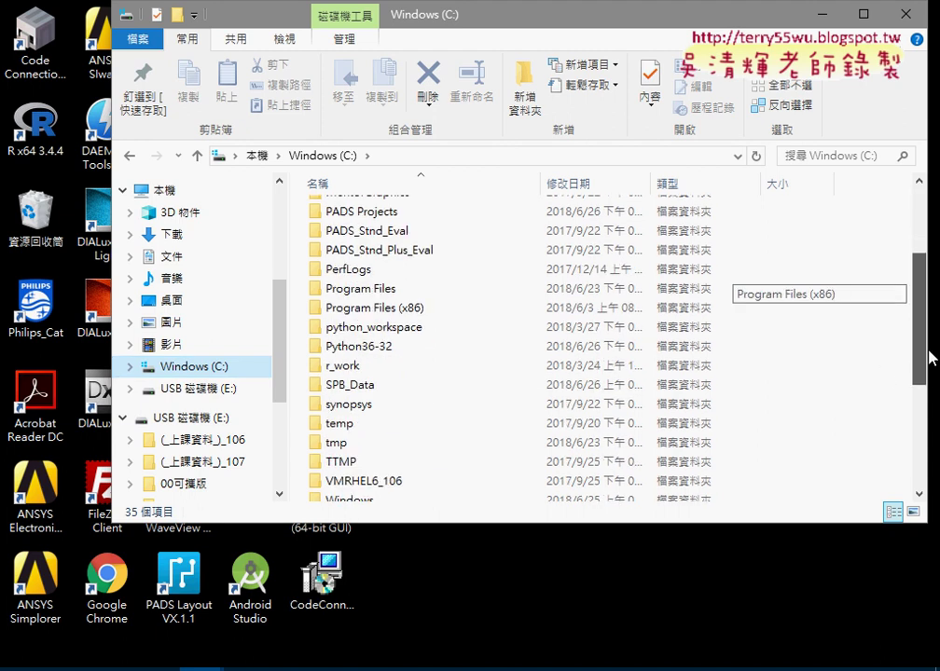
{"action": "left_click", "coordinate": [410, 350]}
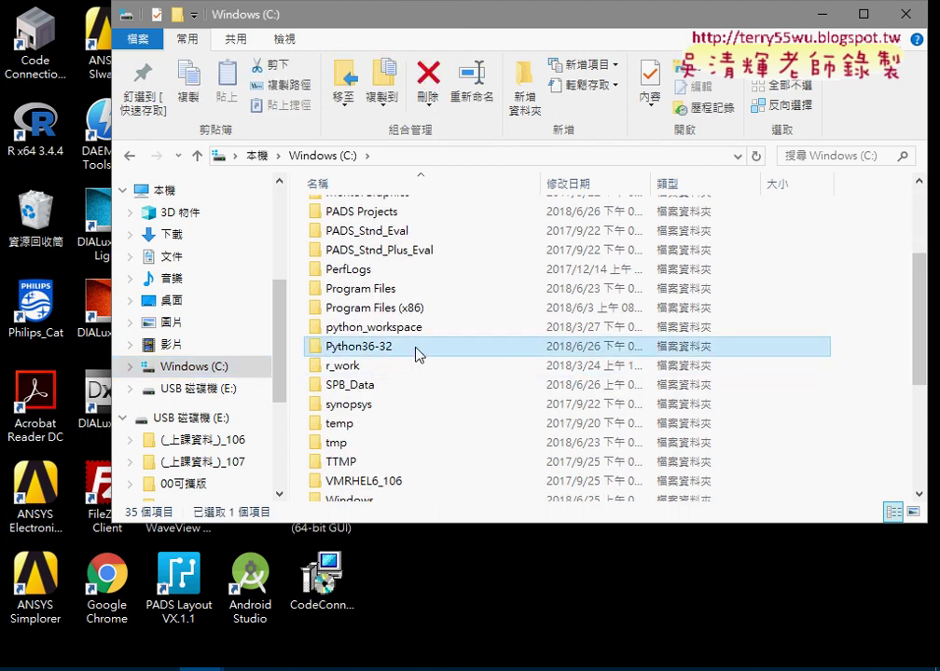
{"action": "right_click", "coordinate": [416, 350]}
{"action": "left_click", "coordinate": [336, 606]}
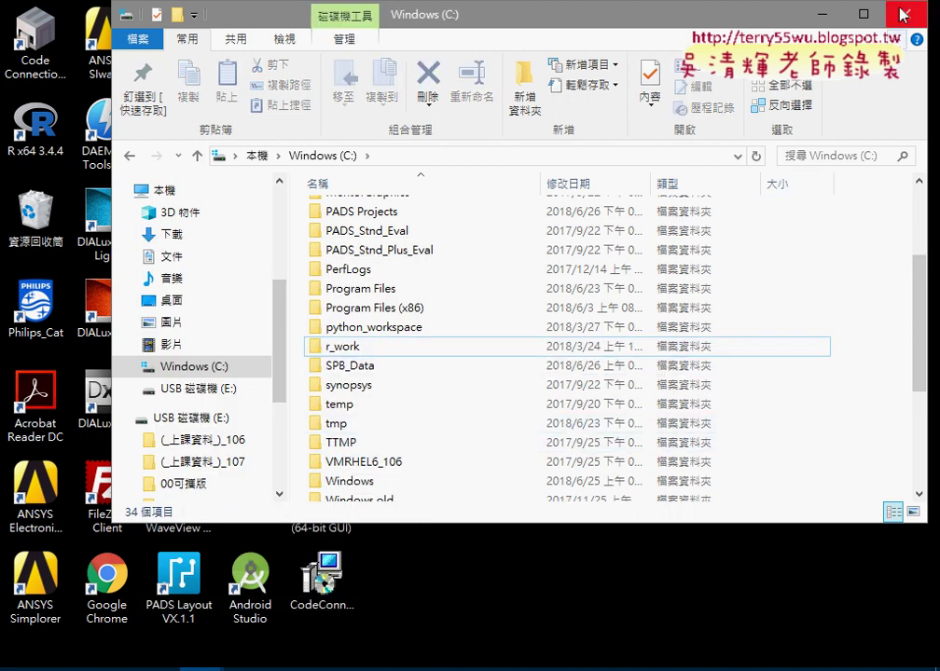
{"action": "left_click", "coordinate": [820, 14]}
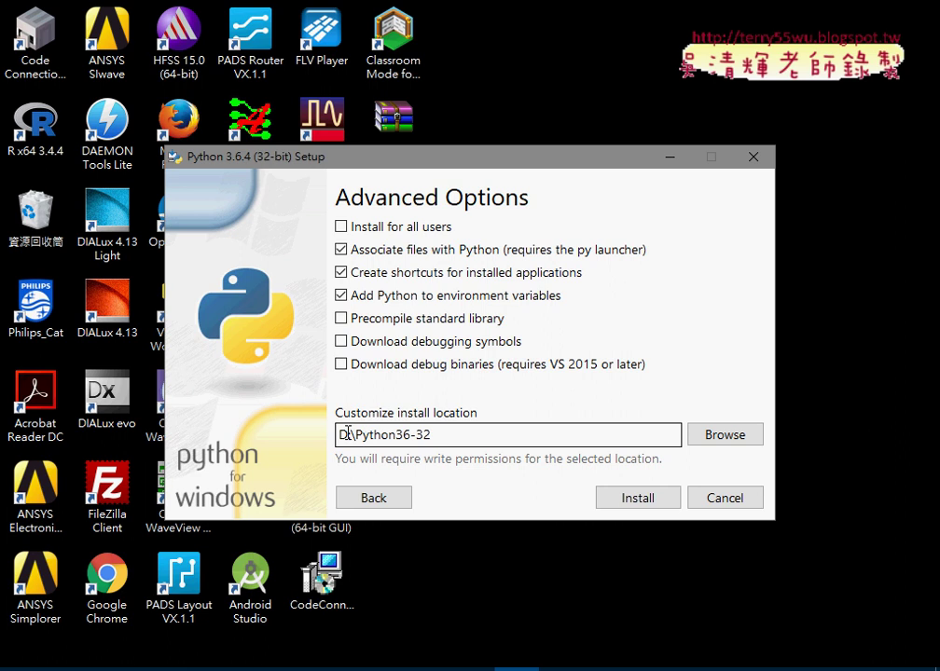
Step: Change the install location to C:\Python36-32 and start the Python installation
{"action": "left_click_drag", "start_coordinate": [347, 434], "coordinate": [340, 439]}
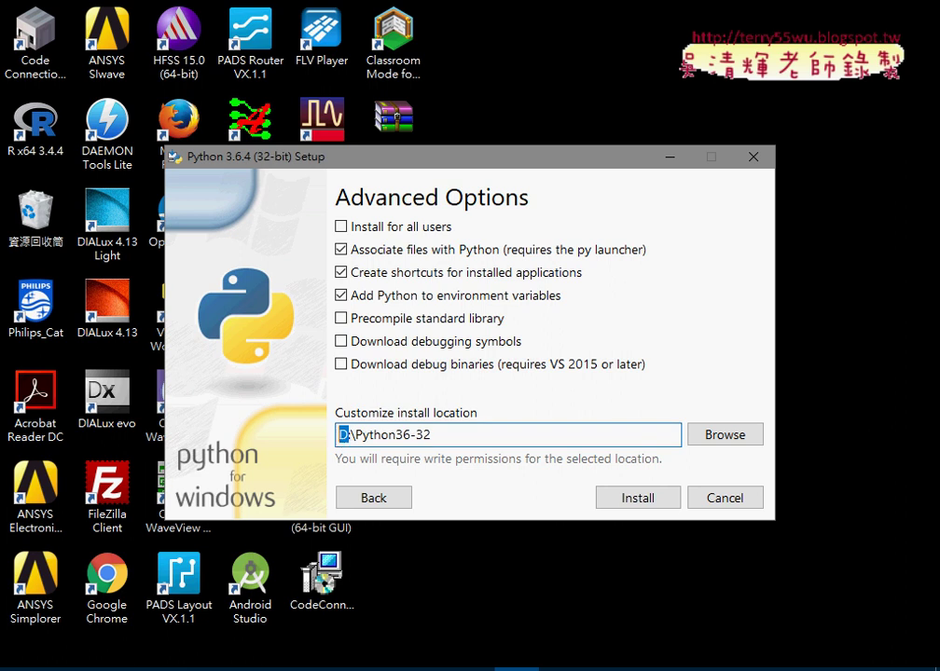
{"action": "type", "text": "C"}
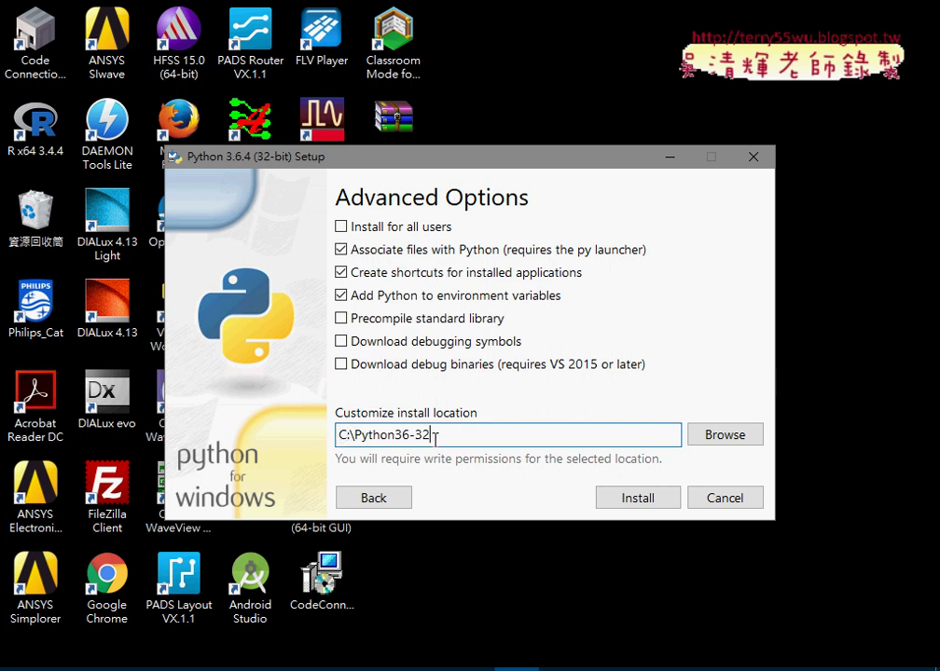
{"action": "left_click_drag", "start_coordinate": [435, 437], "coordinate": [360, 446]}
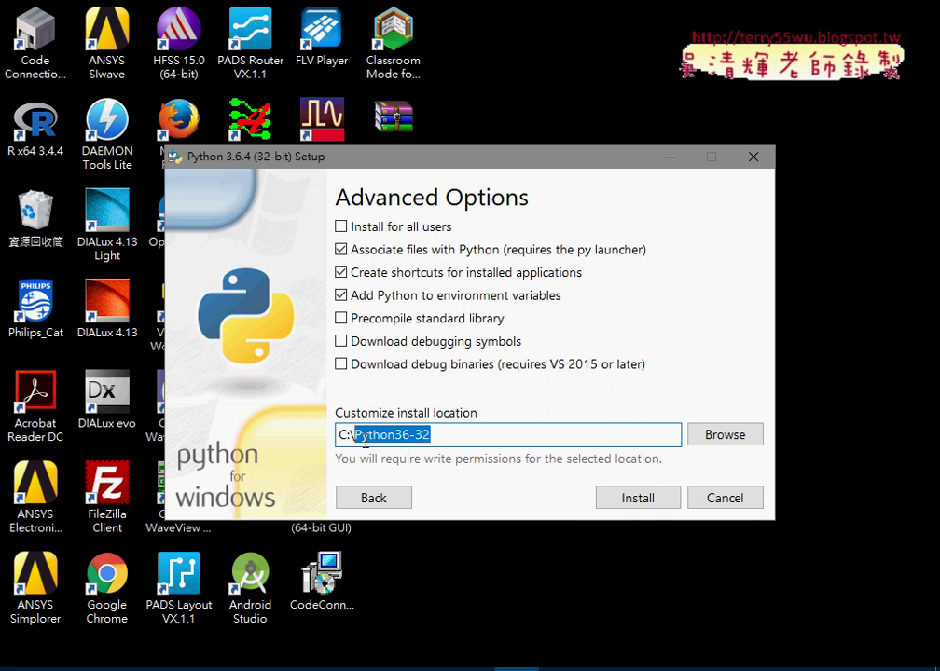
{"action": "left_click", "coordinate": [641, 505]}
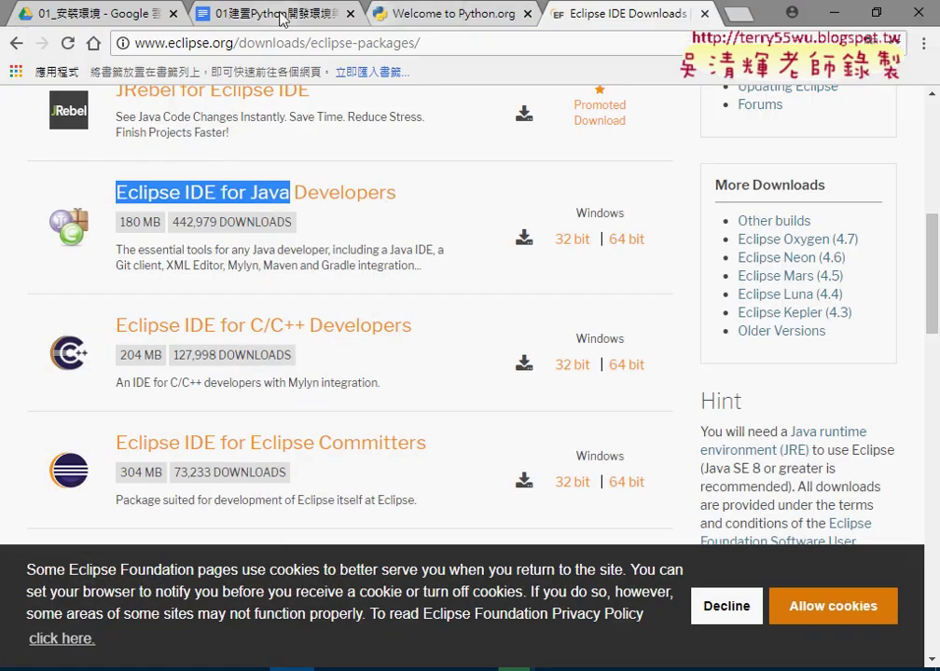
Step: Consult the Eclipse download section of the Python setup guide in the browser, and return to the Python installer
{"action": "left_click", "coordinate": [242, 13]}
{"action": "scroll", "coordinate": [789, 340], "scroll_direction": "up", "scroll_amount": 2}
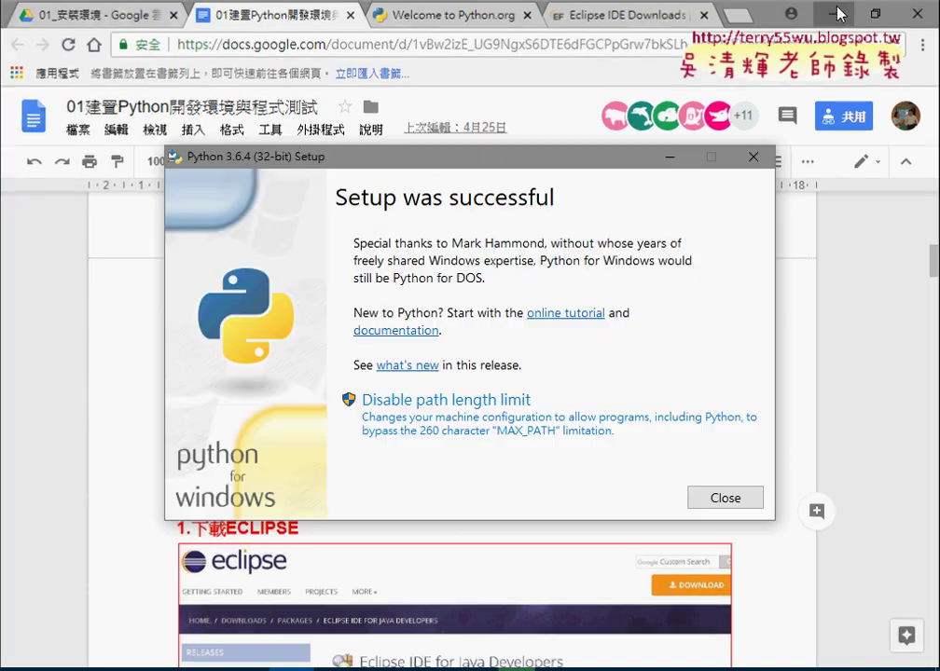
{"action": "left_click", "coordinate": [835, 14]}
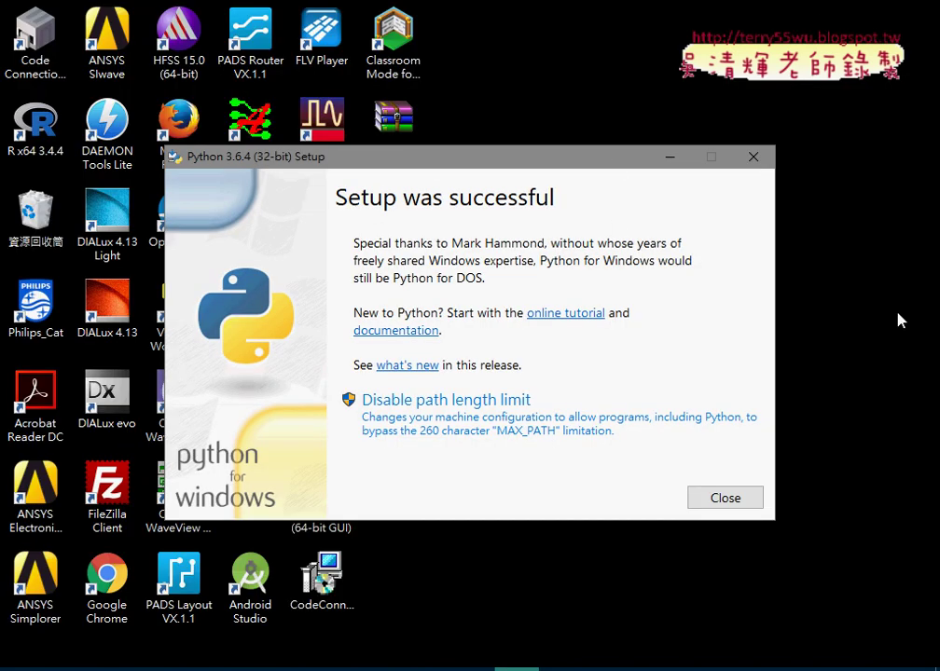
Step: Close the finished Python installer and launch IDLE (Python 3.6 32-bit), moving its shell window clear of the desktop's edge
{"action": "left_click", "coordinate": [732, 501]}
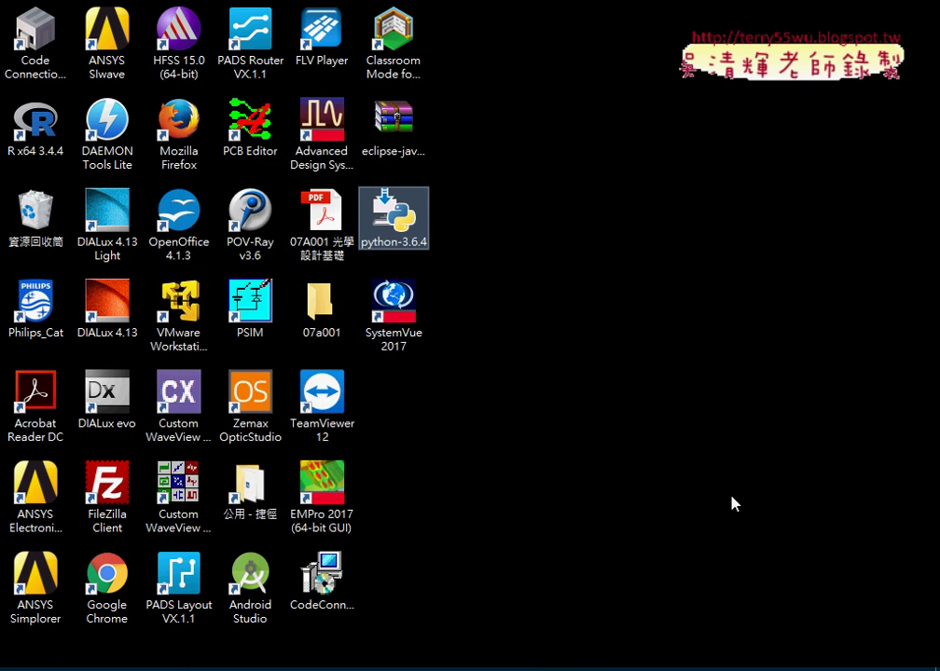
{"action": "key", "text": "super"}
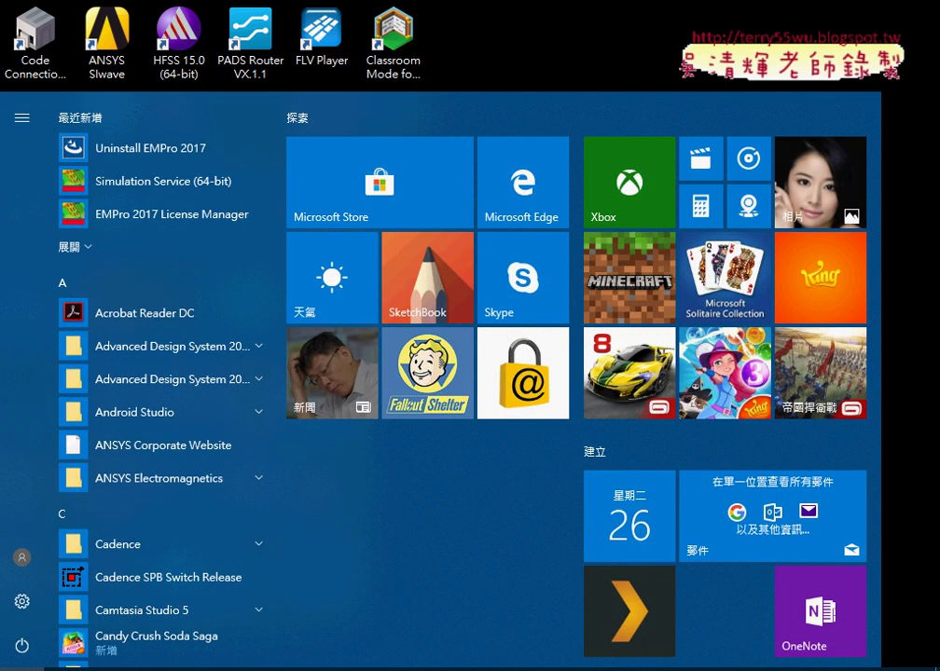
{"action": "scroll", "coordinate": [97, 382], "scroll_direction": "down", "scroll_amount": 3}
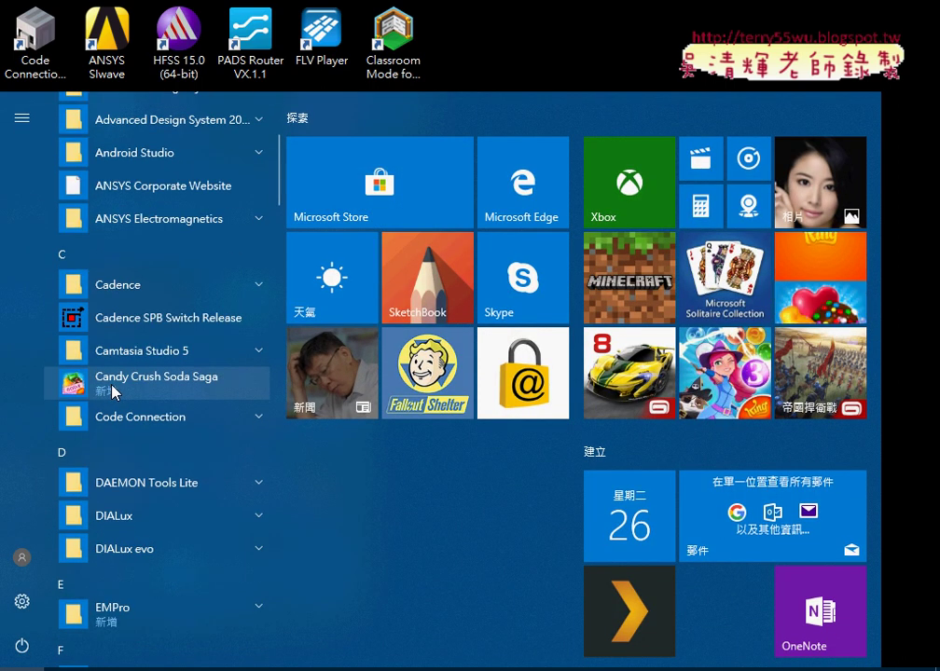
{"action": "scroll", "coordinate": [124, 391], "scroll_direction": "down", "scroll_amount": 6}
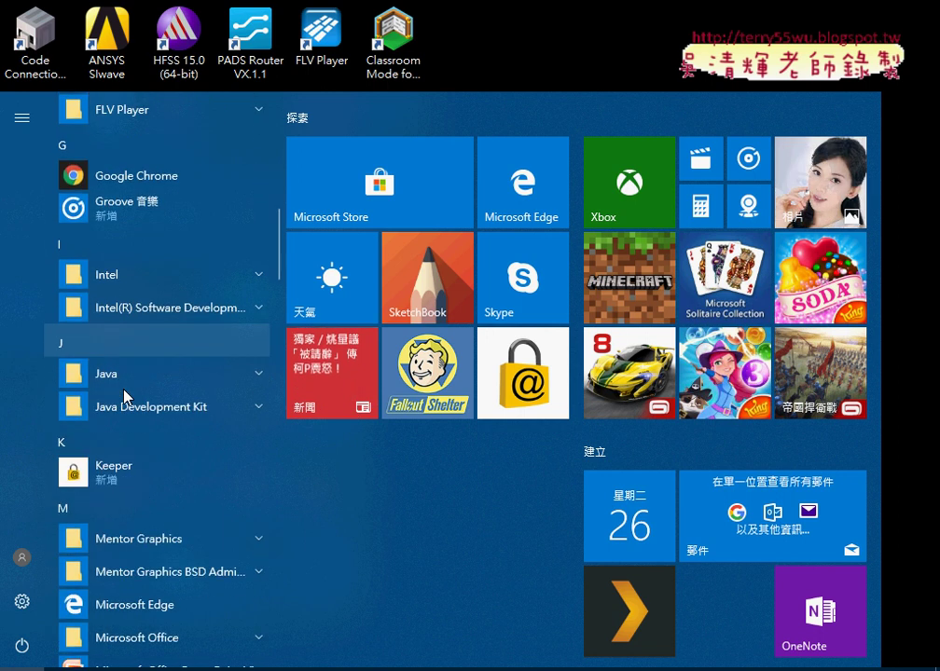
{"action": "scroll", "coordinate": [128, 396], "scroll_direction": "down", "scroll_amount": 2}
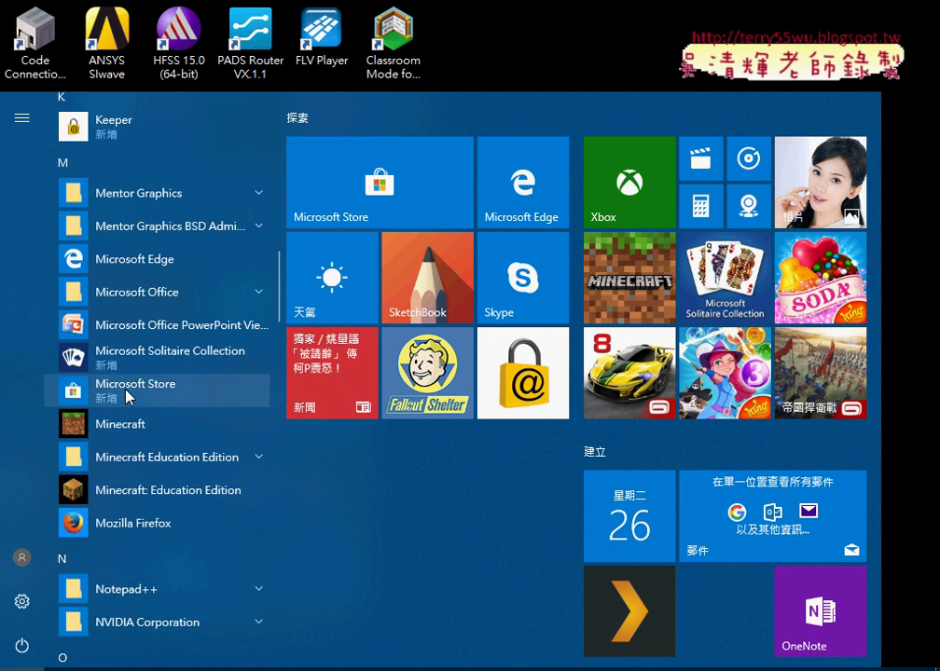
{"action": "scroll", "coordinate": [128, 397], "scroll_direction": "down", "scroll_amount": 5}
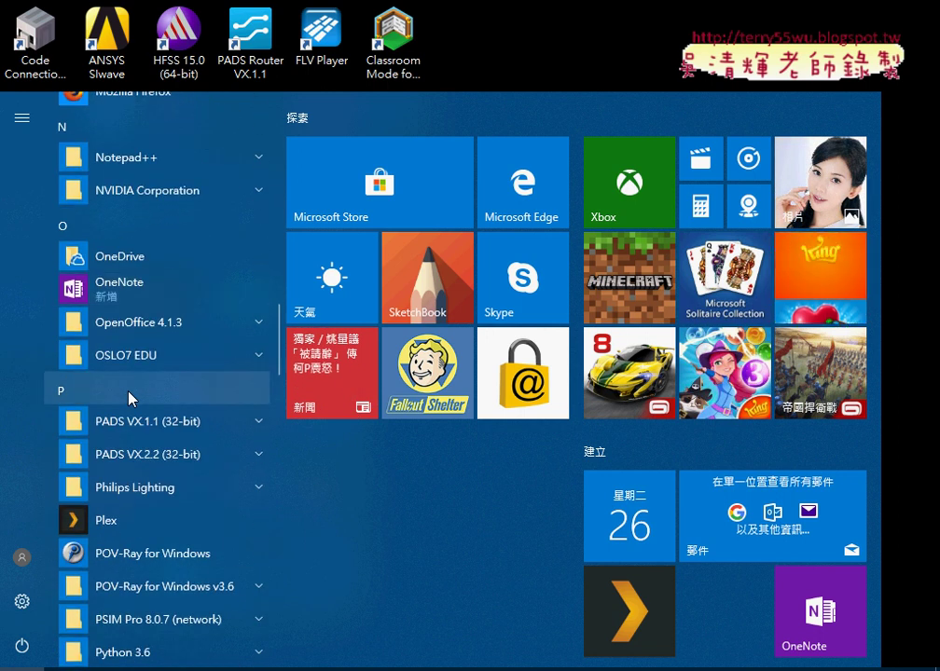
{"action": "scroll", "coordinate": [129, 399], "scroll_direction": "down", "scroll_amount": 4}
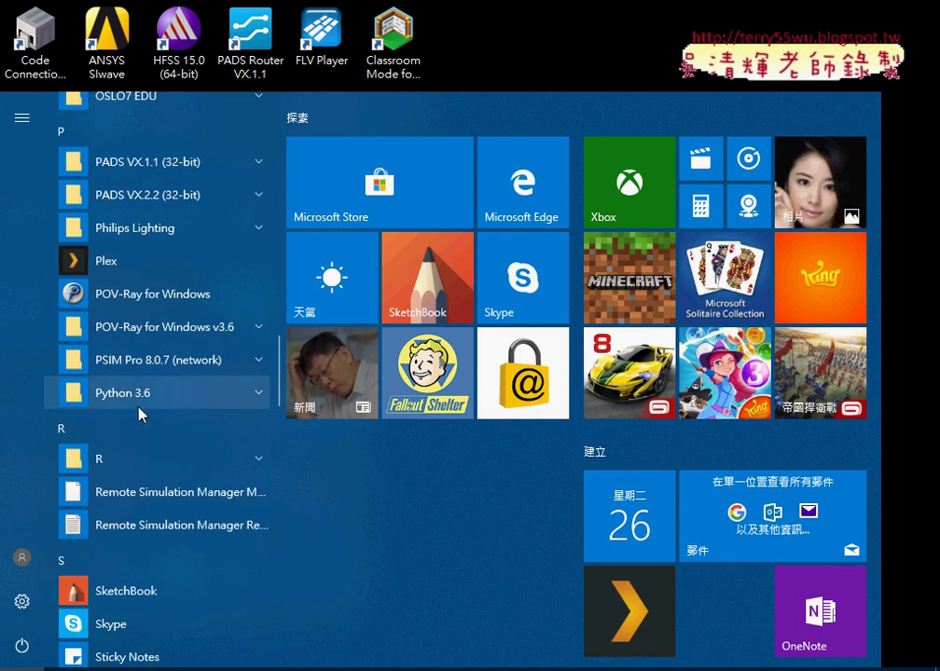
{"action": "left_click", "coordinate": [203, 399]}
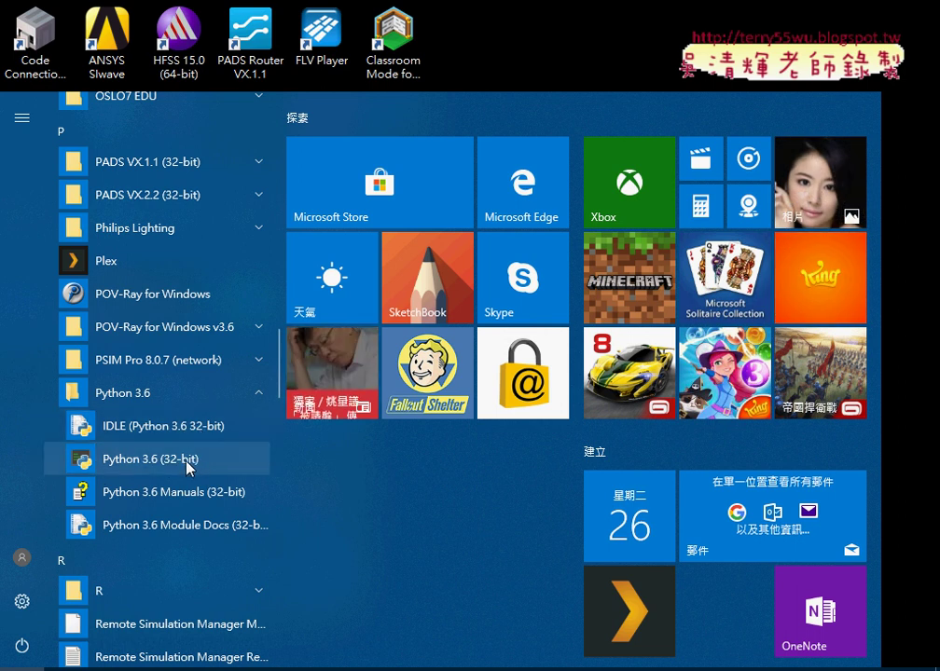
{"action": "left_click", "coordinate": [196, 427]}
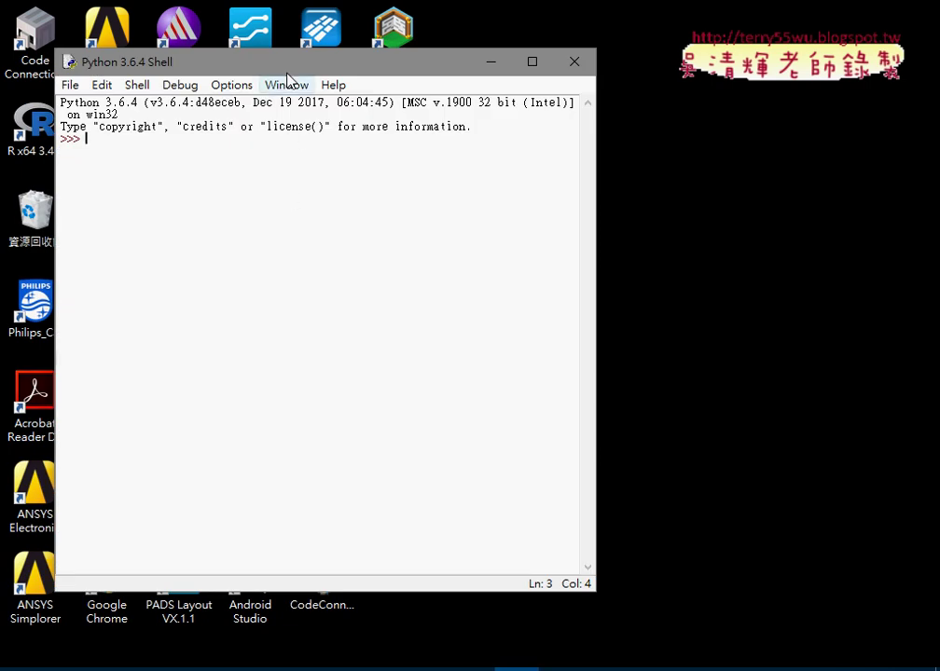
{"action": "left_click_drag", "start_coordinate": [287, 63], "coordinate": [483, 47]}
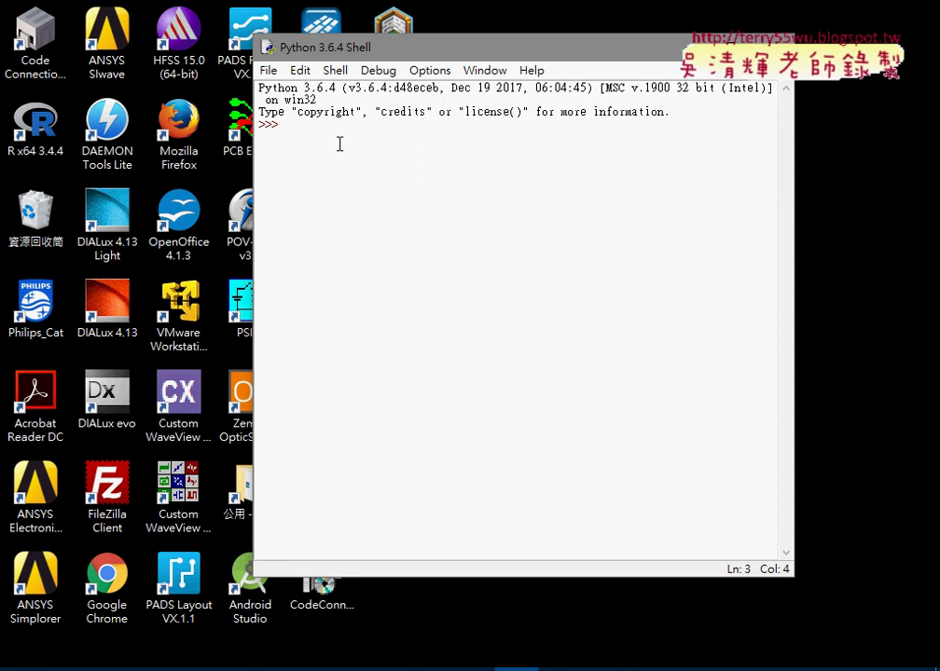
Step: Assign the variables a=5 and b=3 in the Python shell
{"action": "key", "text": "8"}
{"action": "key", "text": "Escape"}
{"action": "type", "text": "a="}
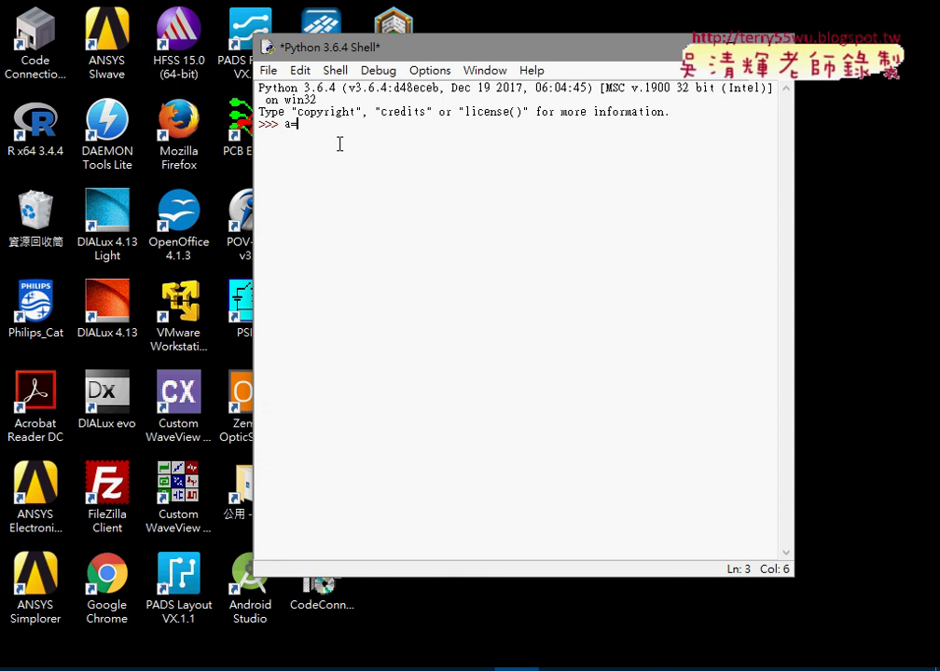
{"action": "type", "text": "5"}
{"action": "key", "text": "Return"}
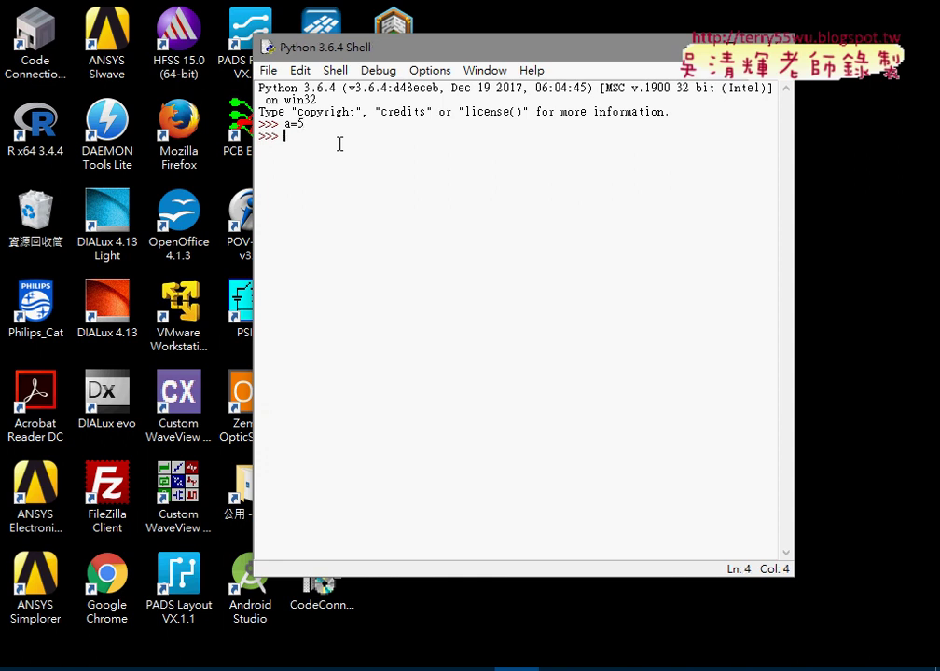
{"action": "type", "text": "b"}
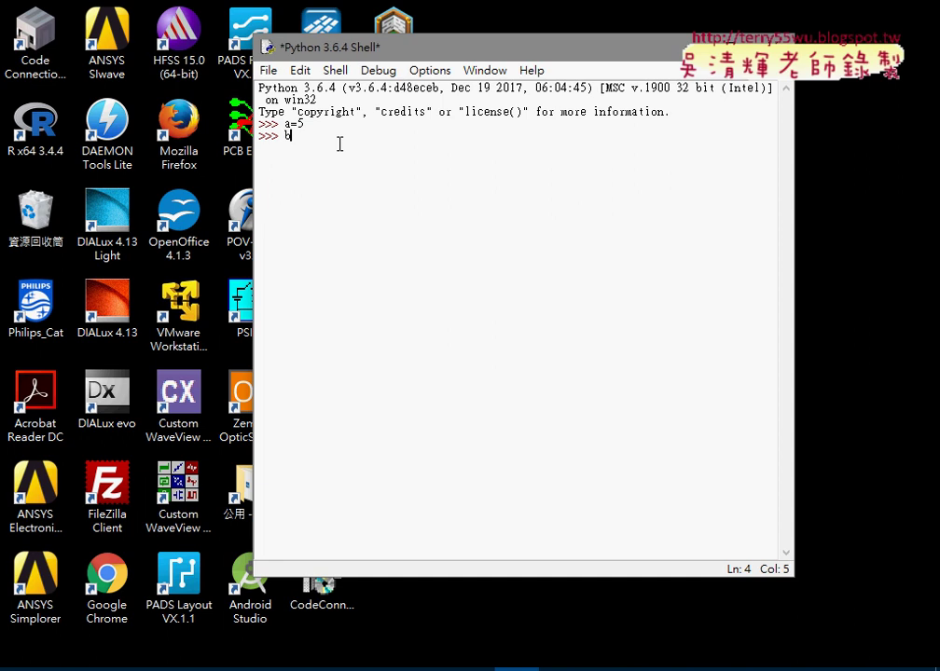
{"action": "type", "text": "=3"}
{"action": "key", "text": "Return"}
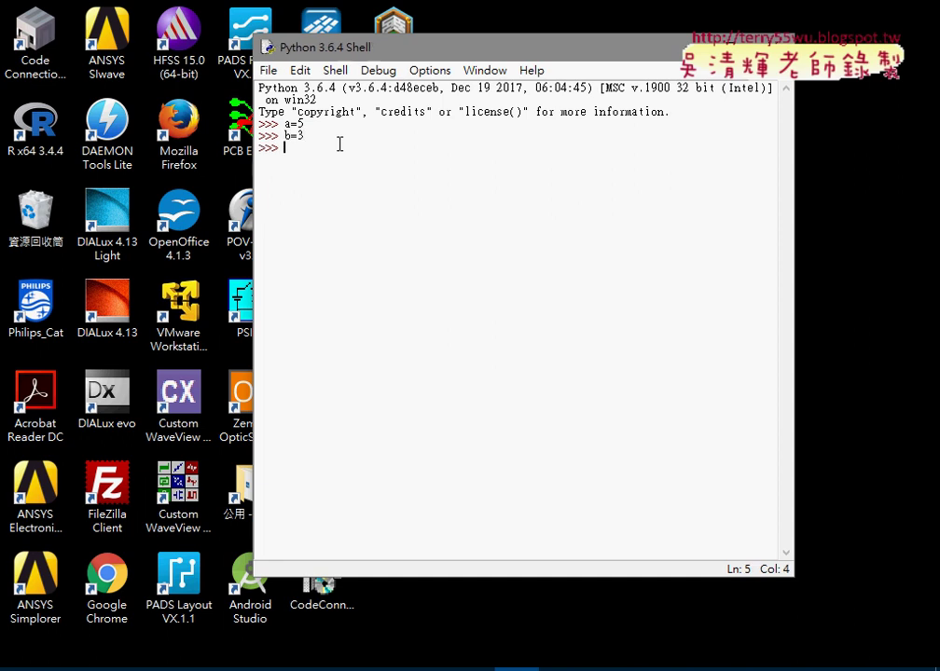
Step: Store a+b in the variable sum and output it with print(sum)
{"action": "type", "text": "su"}
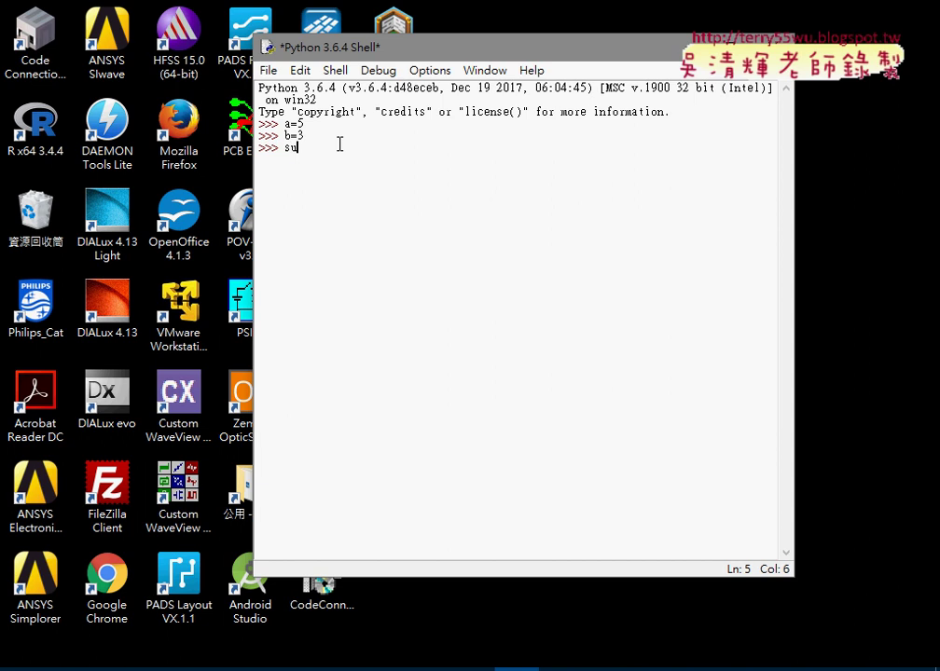
{"action": "type", "text": "m=a+b"}
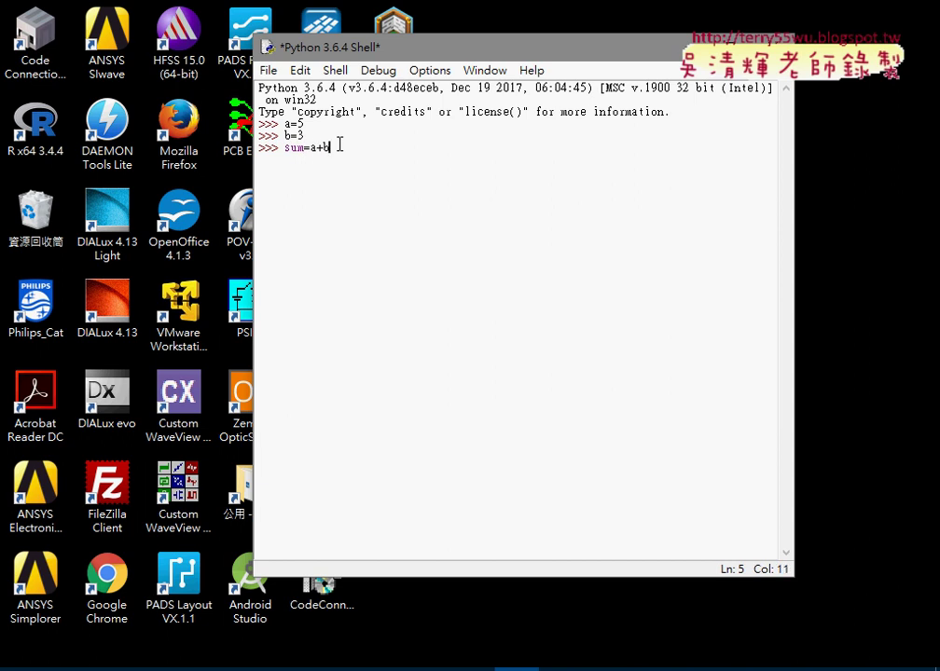
{"action": "key", "text": "Return"}
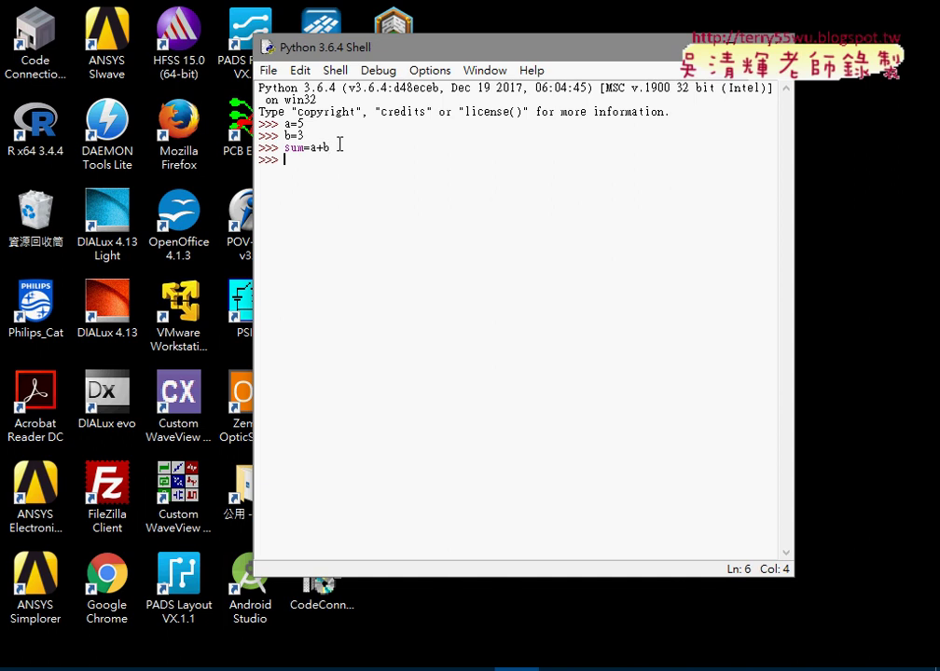
{"action": "type", "text": "pr"}
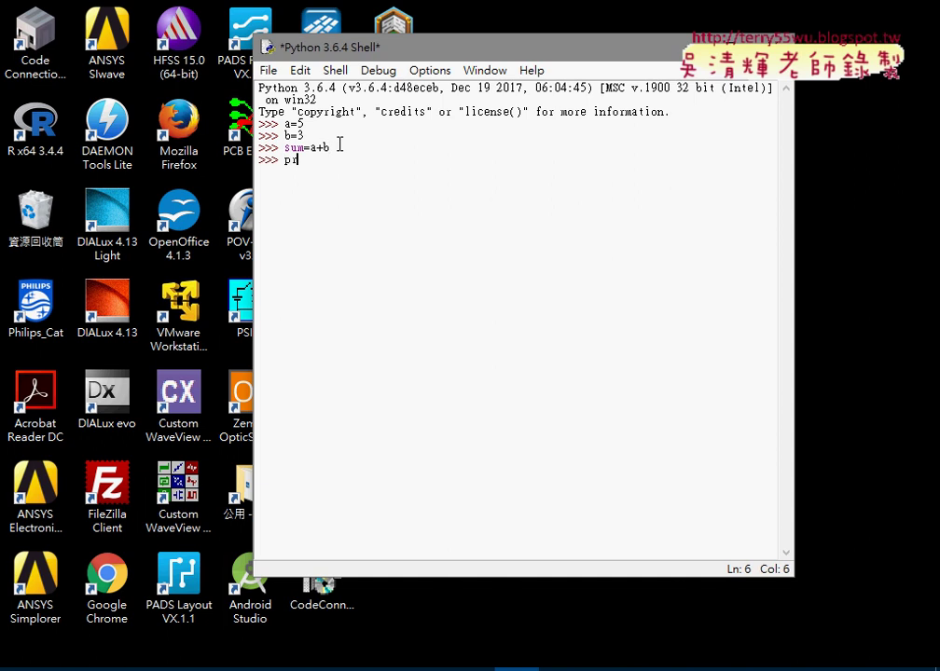
{"action": "type", "text": "int("}
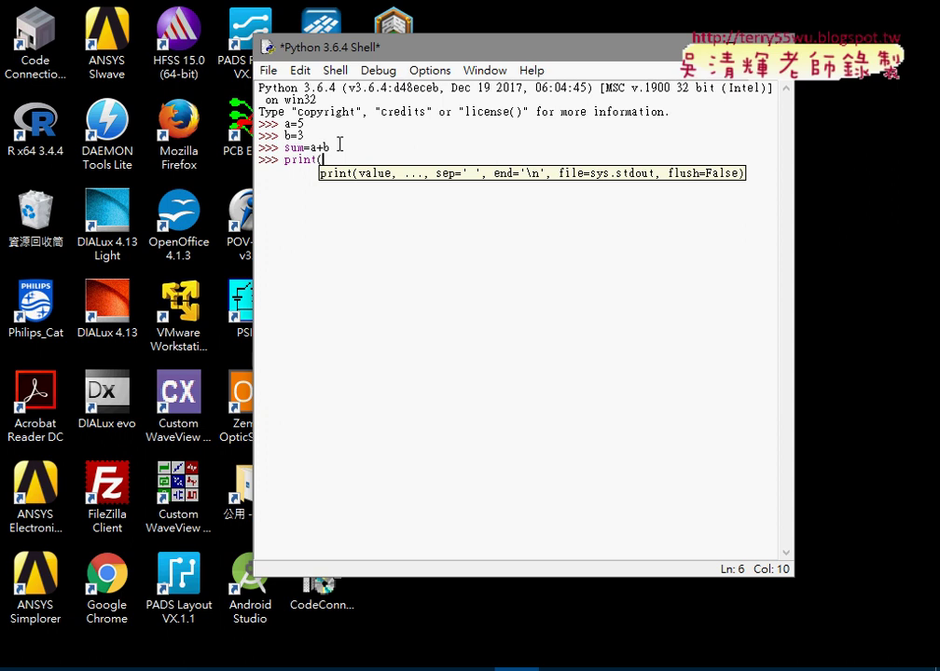
{"action": "type", "text": "sum)"}
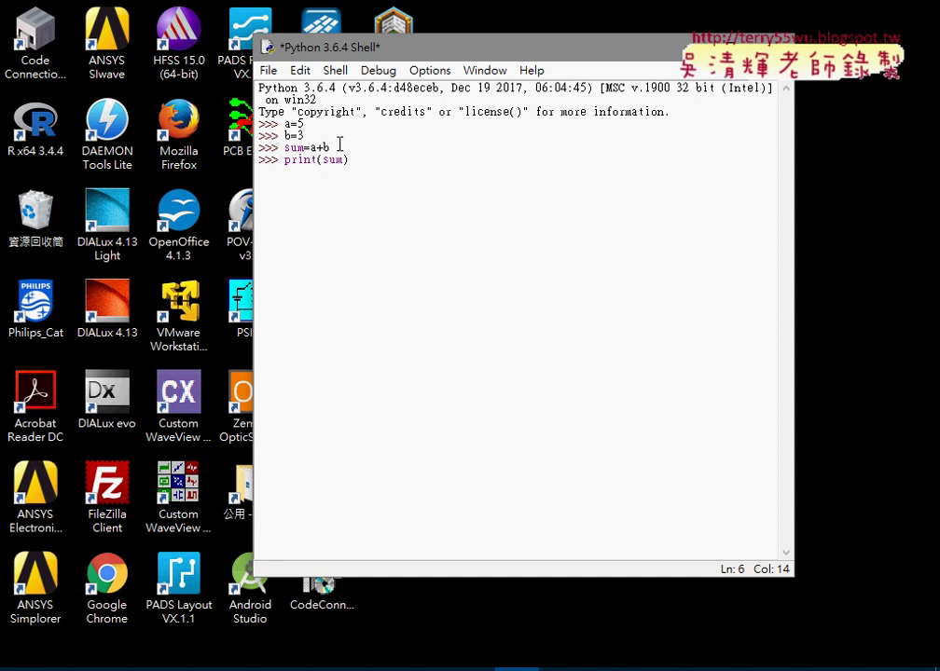
{"action": "key", "text": "Return"}
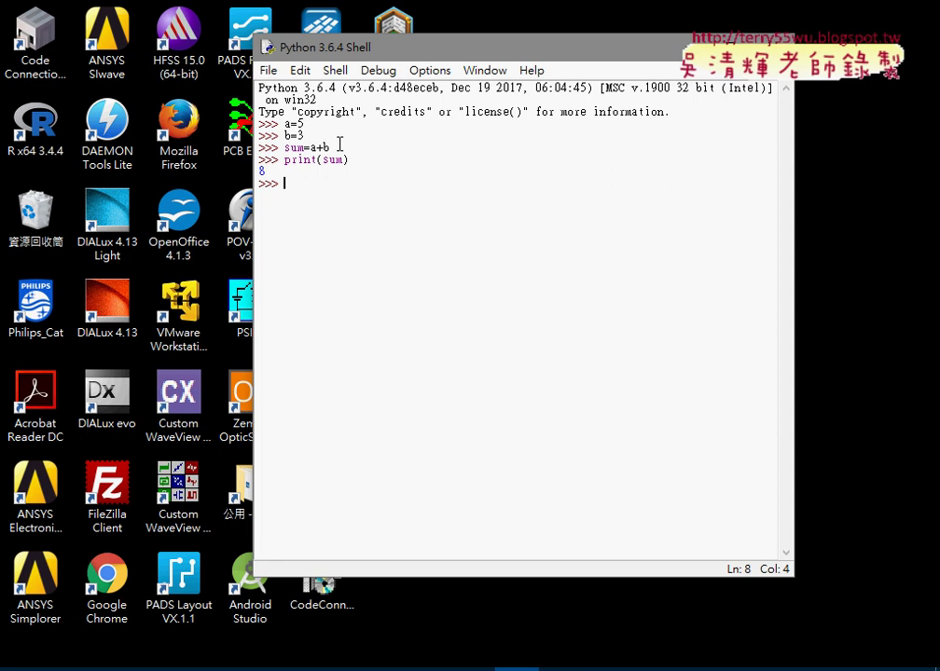
Step: Run print("Hello World") in the Python shell
{"action": "type", "text": "p"}
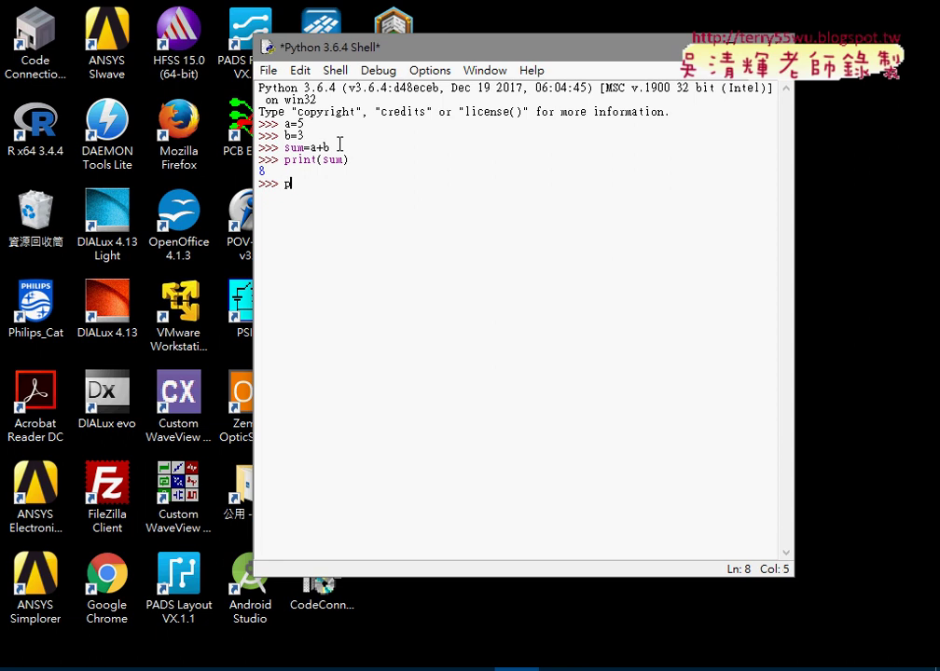
{"action": "type", "text": "rint"}
{"action": "type", "text": "(\""}
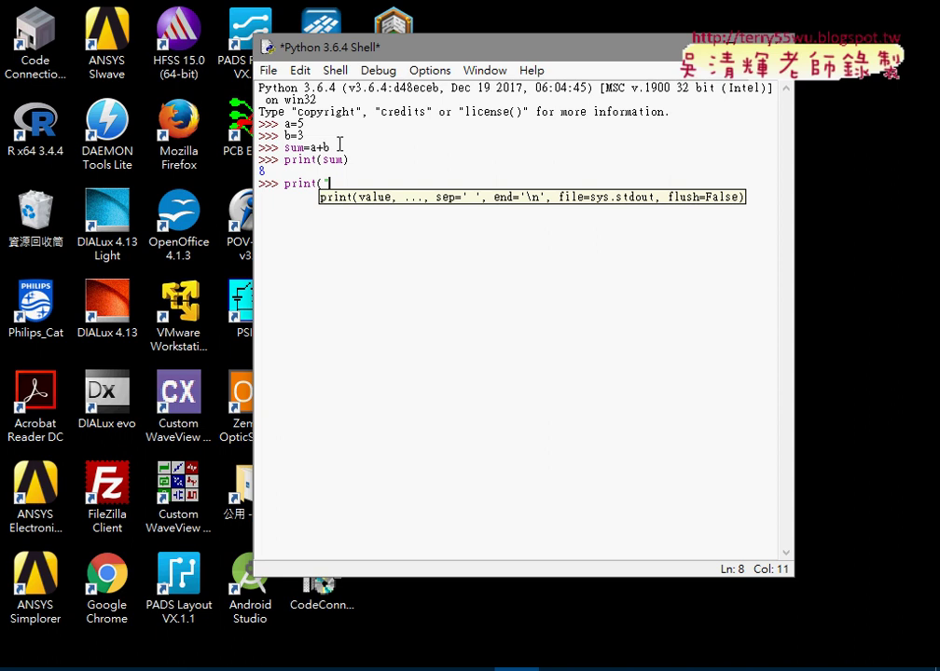
{"action": "type", "text": "Hello World\""}
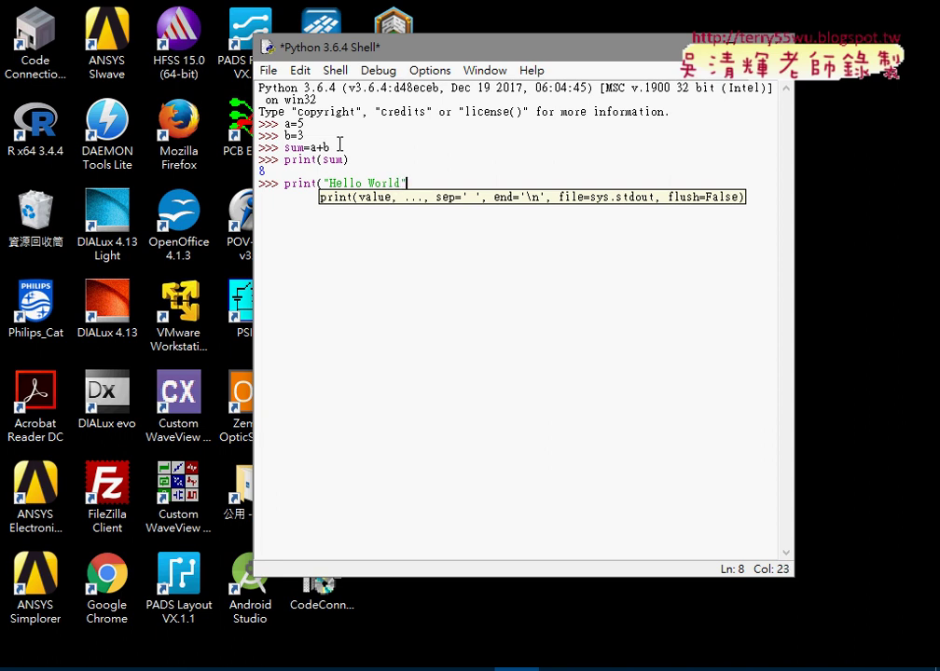
{"action": "type", "text": ")"}
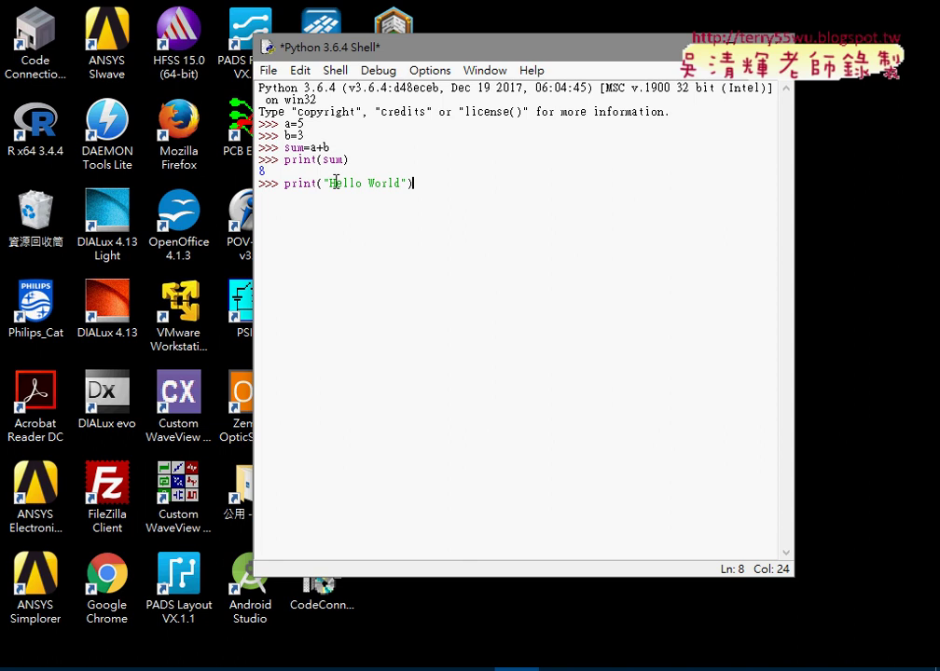
{"action": "left_click", "coordinate": [326, 183]}
{"action": "left_click", "coordinate": [549, 187]}
{"action": "key", "text": "Return"}
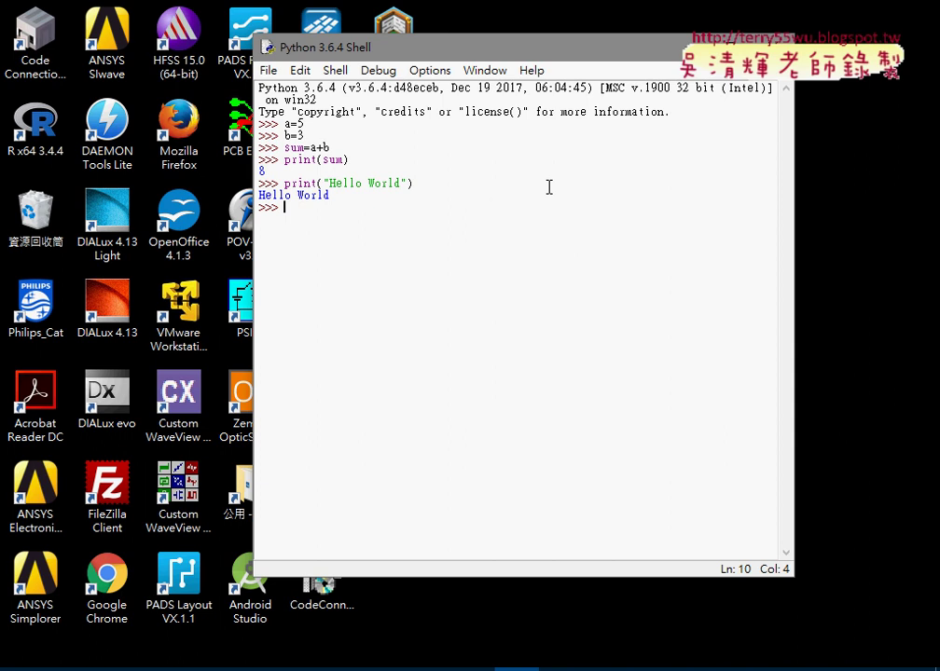
Step: Highlight the addition example and the Hello World statement in the shell to review them
{"action": "left_click_drag", "start_coordinate": [348, 159], "coordinate": [259, 123]}
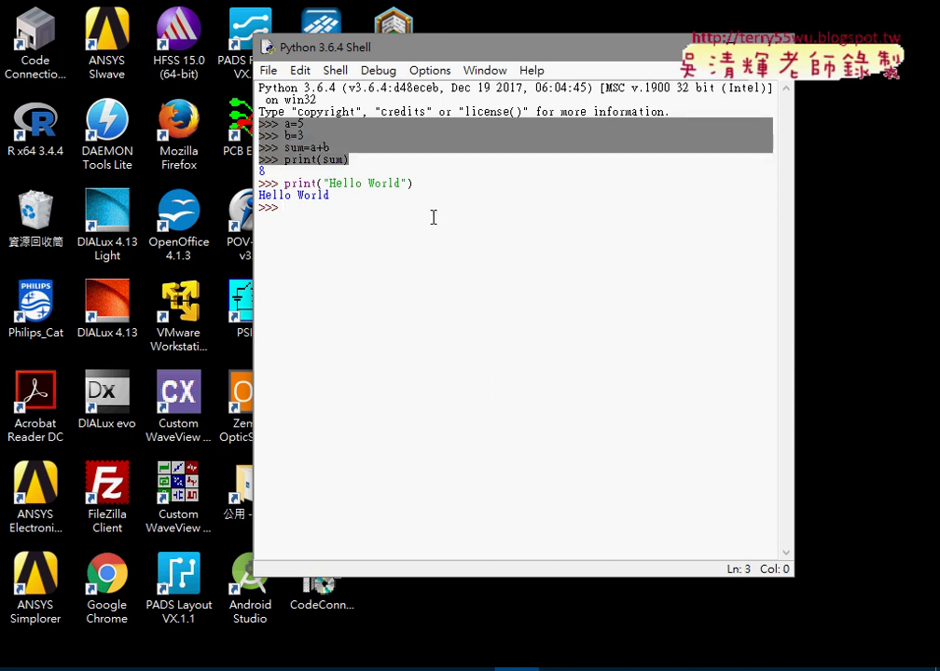
{"action": "left_click_drag", "start_coordinate": [329, 194], "coordinate": [239, 189]}
{"action": "left_click", "coordinate": [430, 185]}
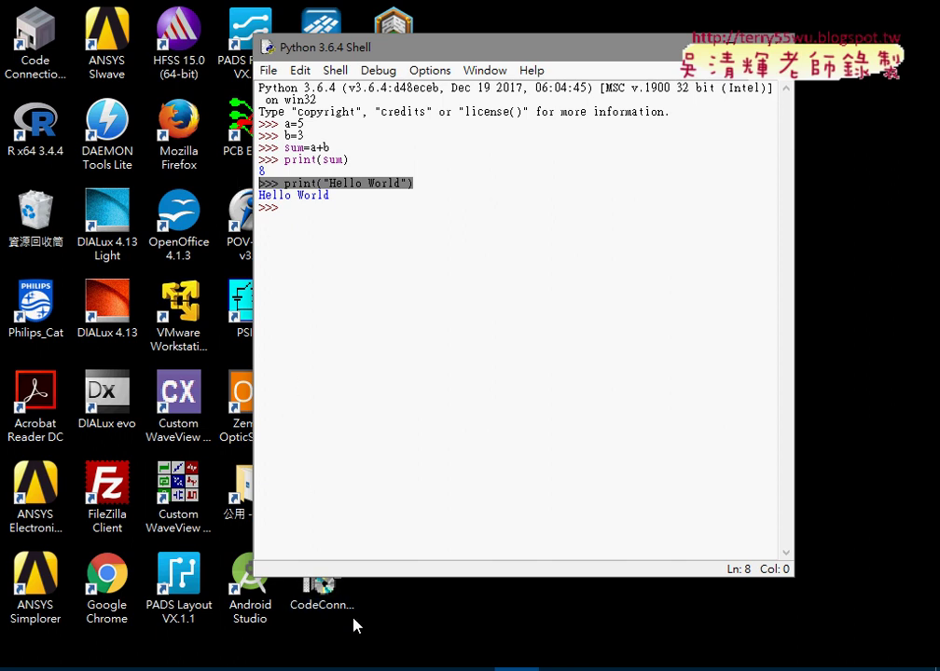
Step: Switch to Chrome and review the guide's Eclipse download and plug-in sections and the Eclipse IDE for Java Developers download entry
{"action": "mouse_move", "coordinate": [304, 667]}
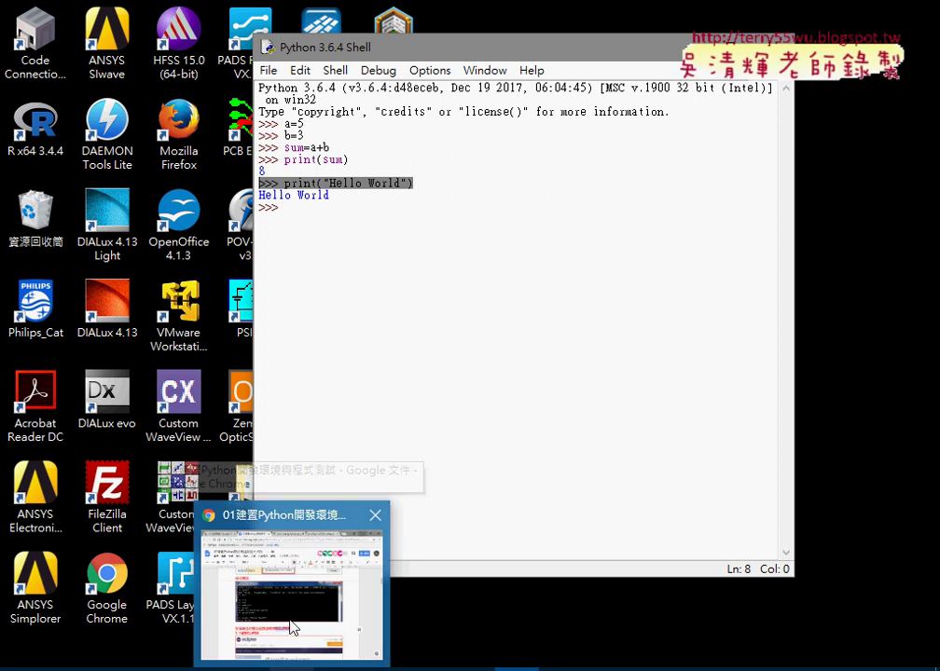
{"action": "left_click", "coordinate": [340, 536]}
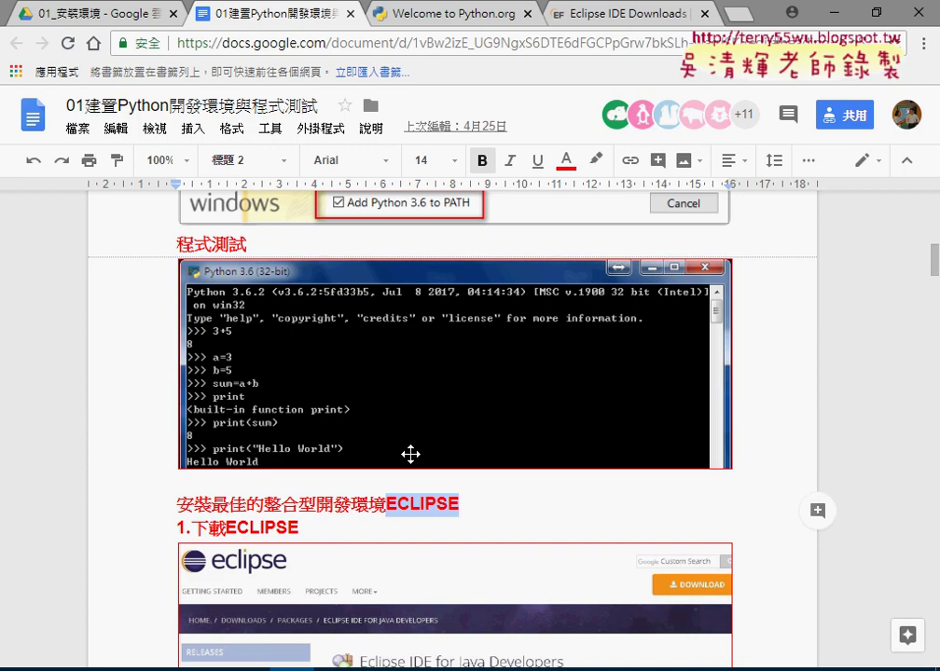
{"action": "scroll", "coordinate": [410, 454], "scroll_direction": "down", "scroll_amount": 4}
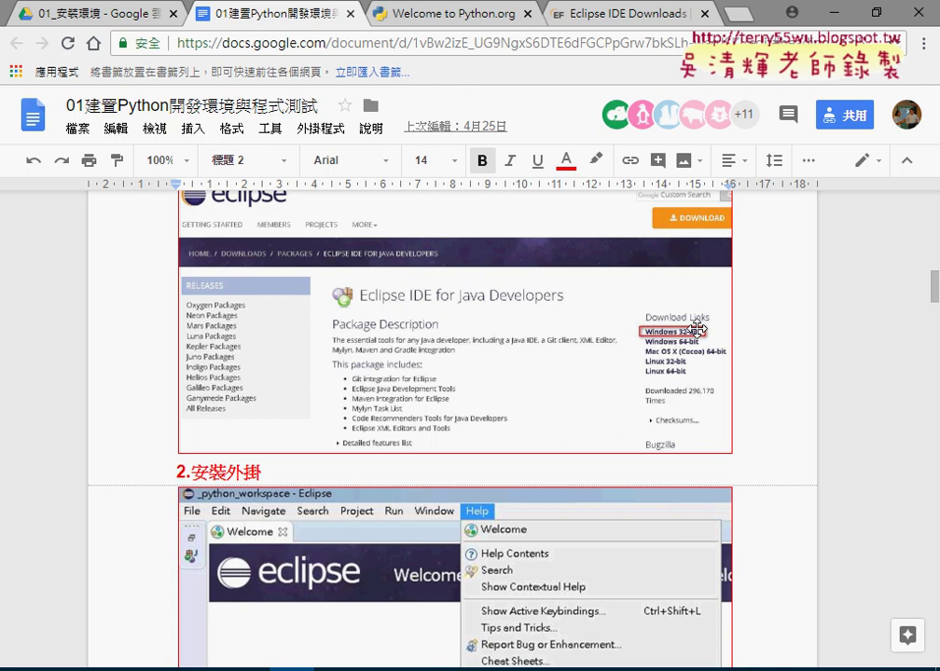
{"action": "scroll", "coordinate": [685, 334], "scroll_direction": "down", "scroll_amount": 3}
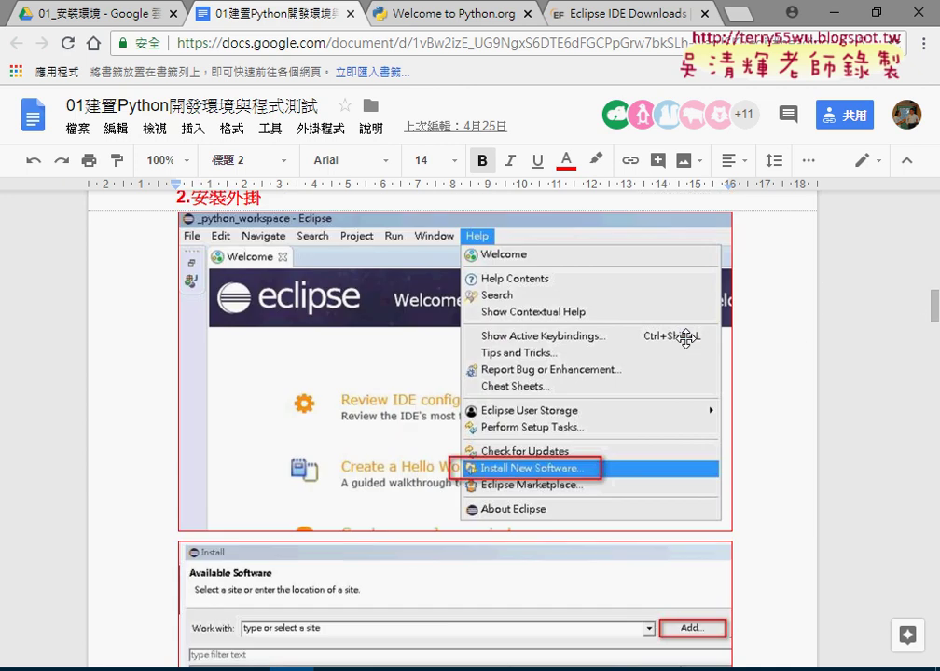
{"action": "left_click", "coordinate": [622, 15]}
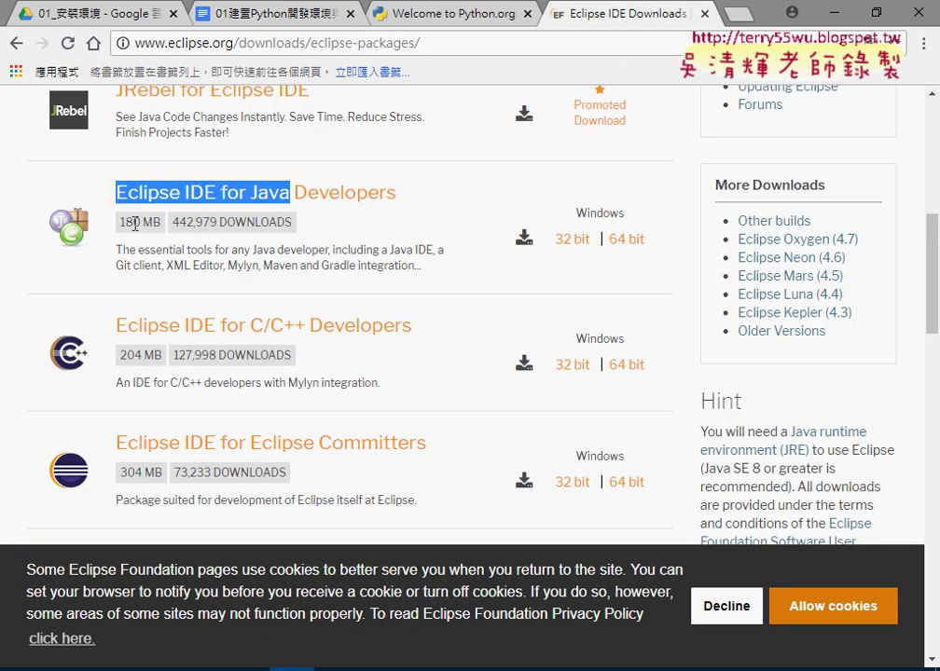
{"action": "left_click", "coordinate": [294, 16]}
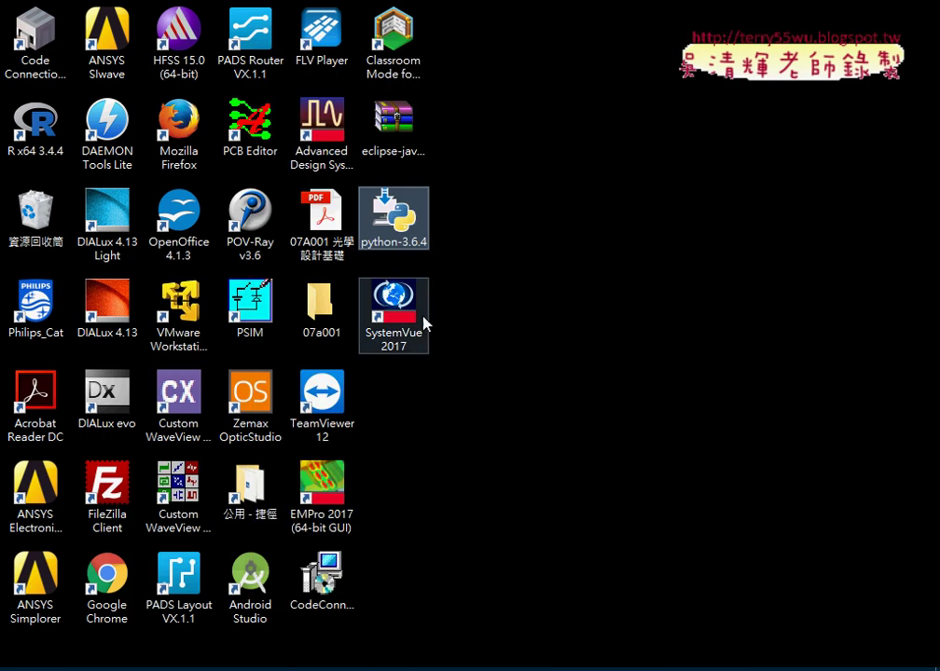
Step: Extract the eclipse-java-kepler-SR2-win32-x86_64 archive into its own desktop folder and place that folder below the SystemVue 2017 shortcut
{"action": "left_click", "coordinate": [393, 131]}
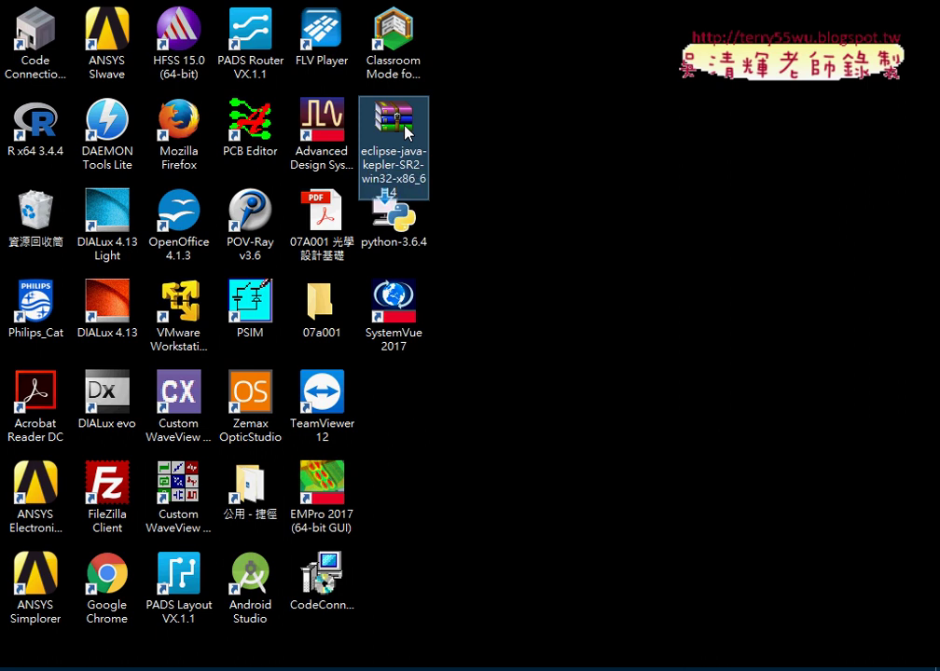
{"action": "right_click", "coordinate": [404, 127]}
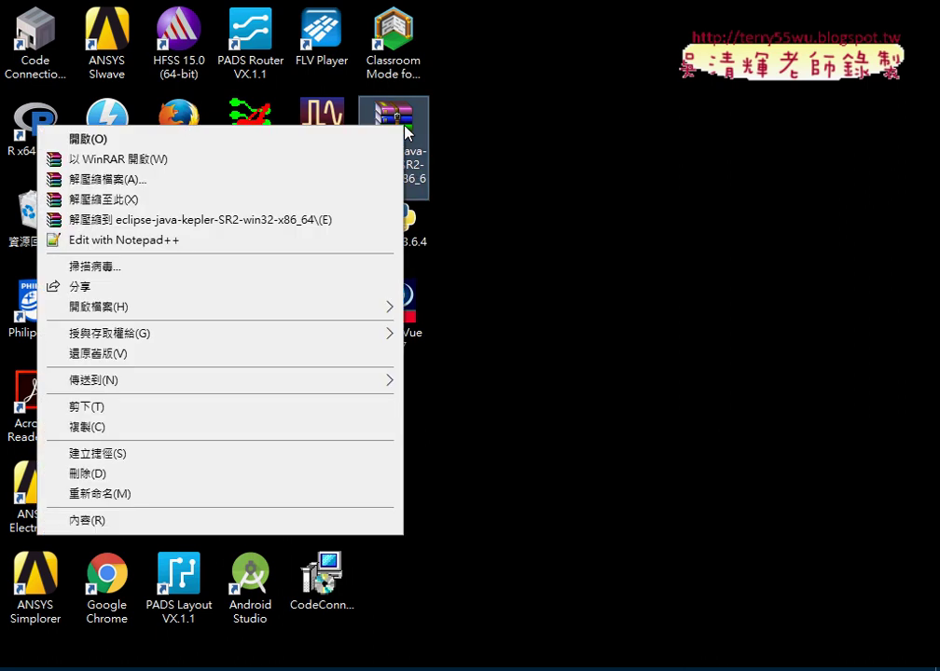
{"action": "left_click", "coordinate": [317, 233]}
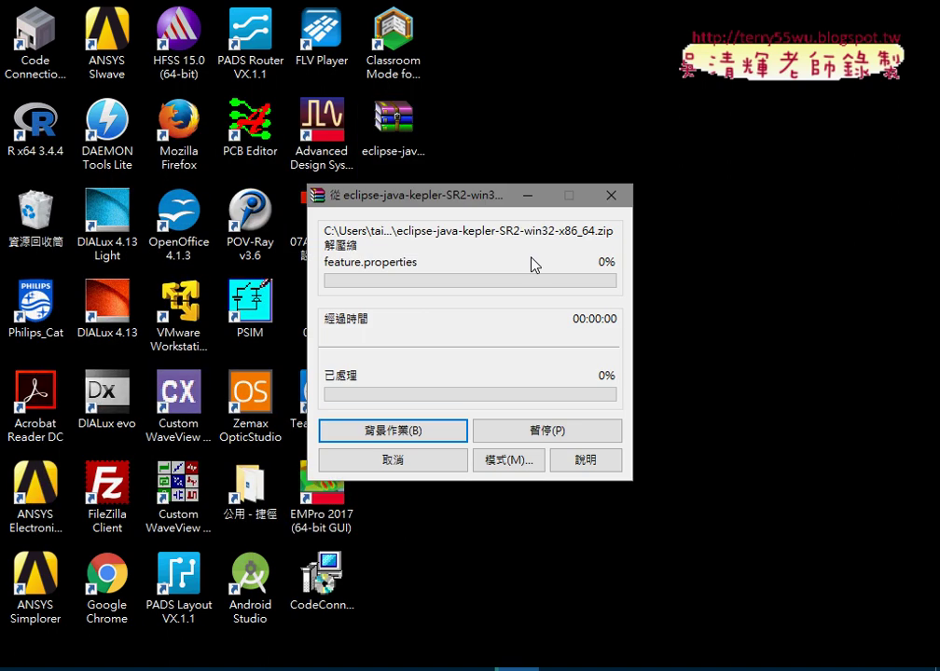
{"action": "left_click_drag", "start_coordinate": [488, 197], "coordinate": [605, 114]}
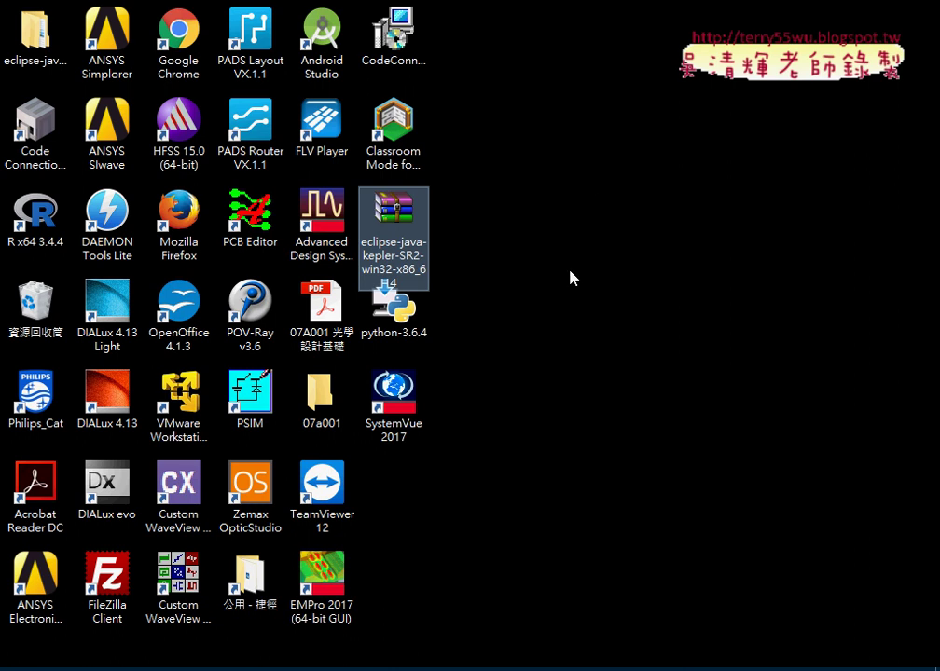
{"action": "left_click_drag", "start_coordinate": [36, 33], "coordinate": [434, 485]}
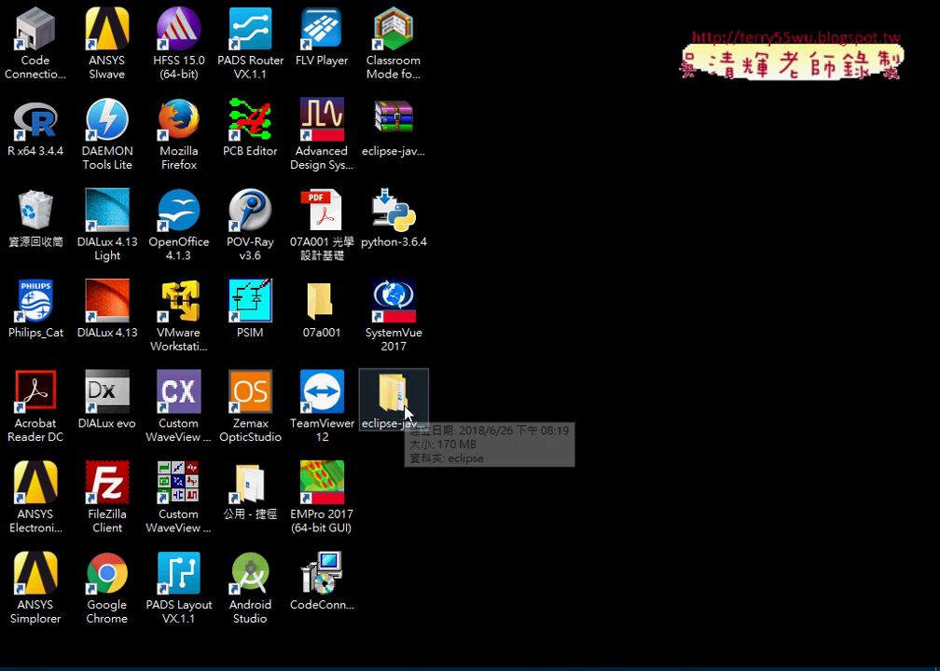
Step: Launch the eclipse application from the eclipse subfolder of the extracted eclipse-java-kepler-SR2-win32-x86_64 folder
{"action": "double_click", "coordinate": [407, 424]}
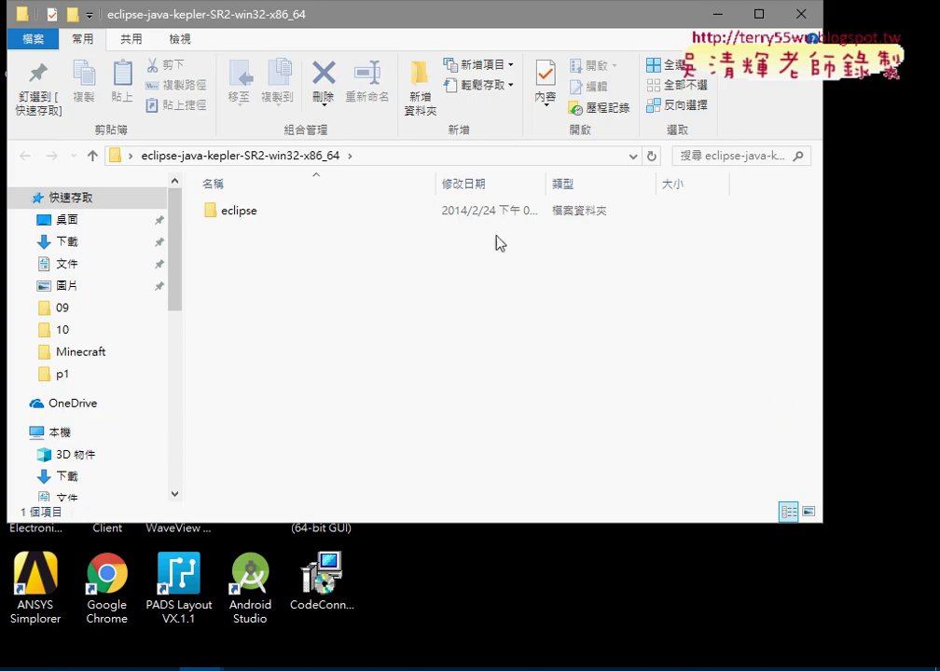
{"action": "double_click", "coordinate": [237, 217]}
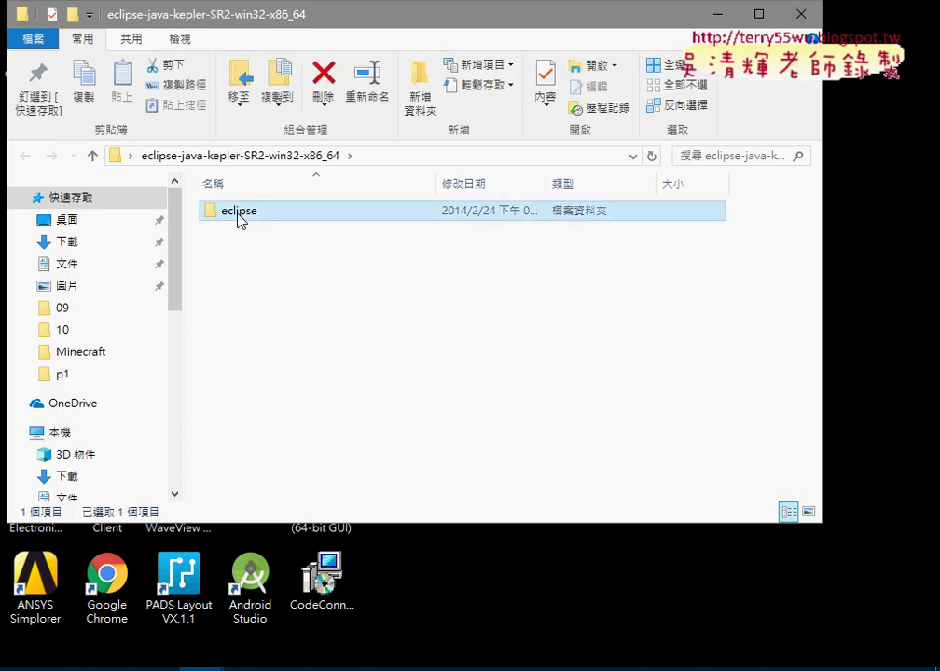
{"action": "left_click", "coordinate": [245, 365]}
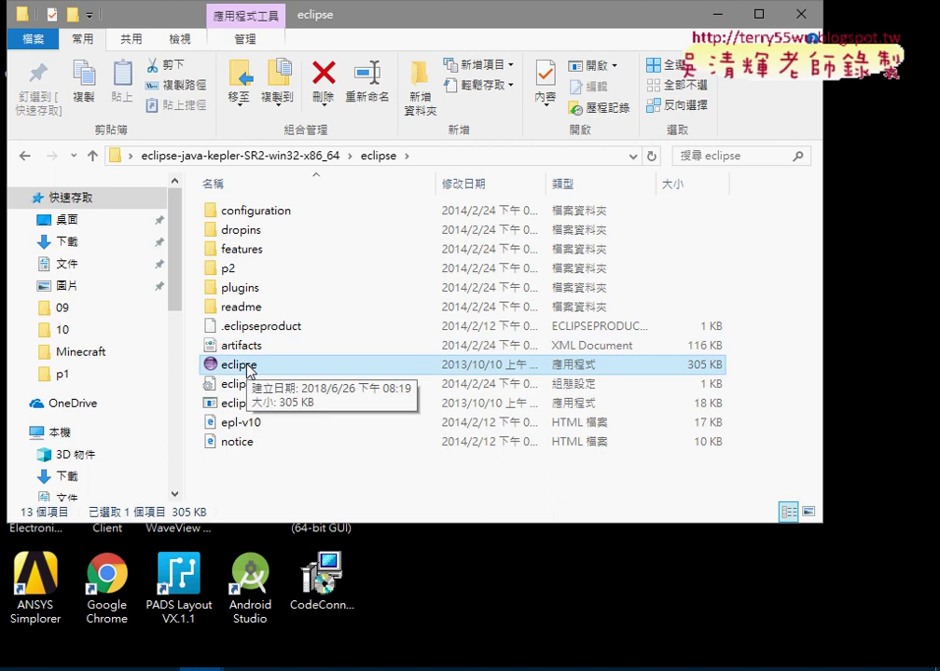
{"action": "double_click", "coordinate": [244, 365]}
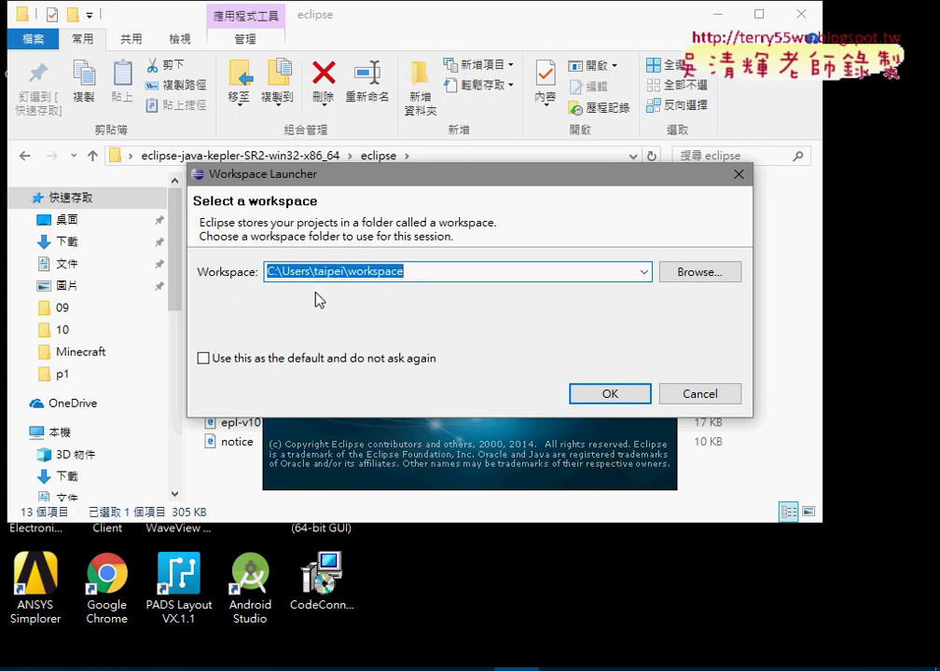
Step: Change the workspace path in the Workspace Launcher to C:\python_workspace
{"action": "left_click_drag", "start_coordinate": [281, 272], "coordinate": [347, 275]}
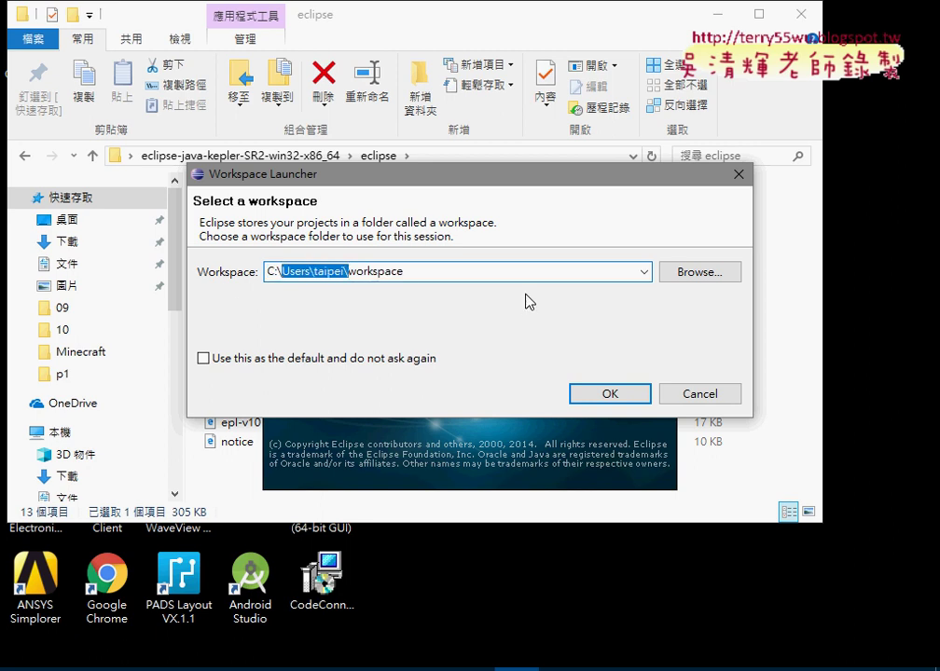
{"action": "key", "text": "BackSpace"}
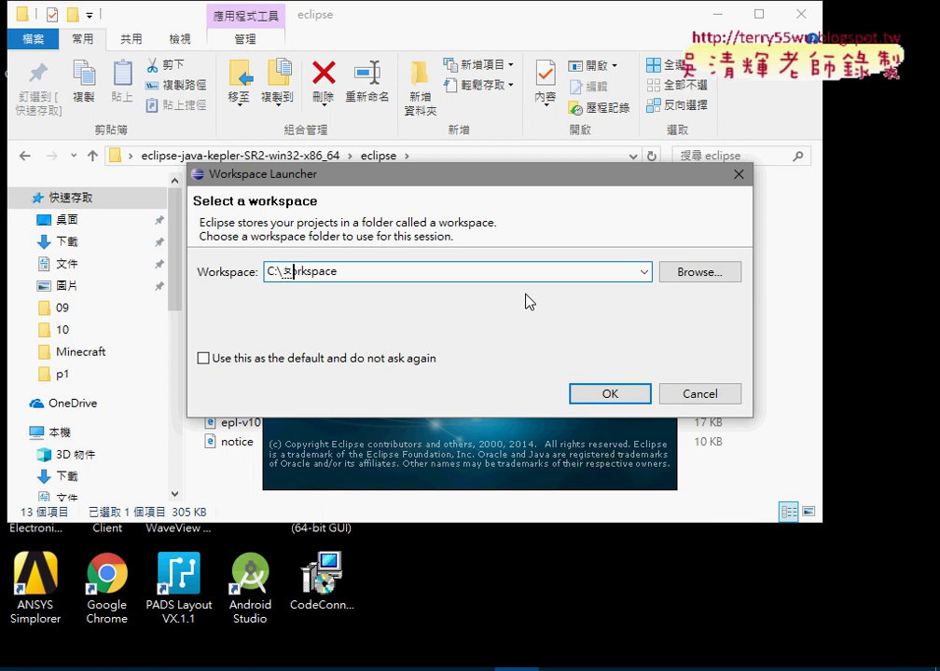
{"action": "type", "text": "python"}
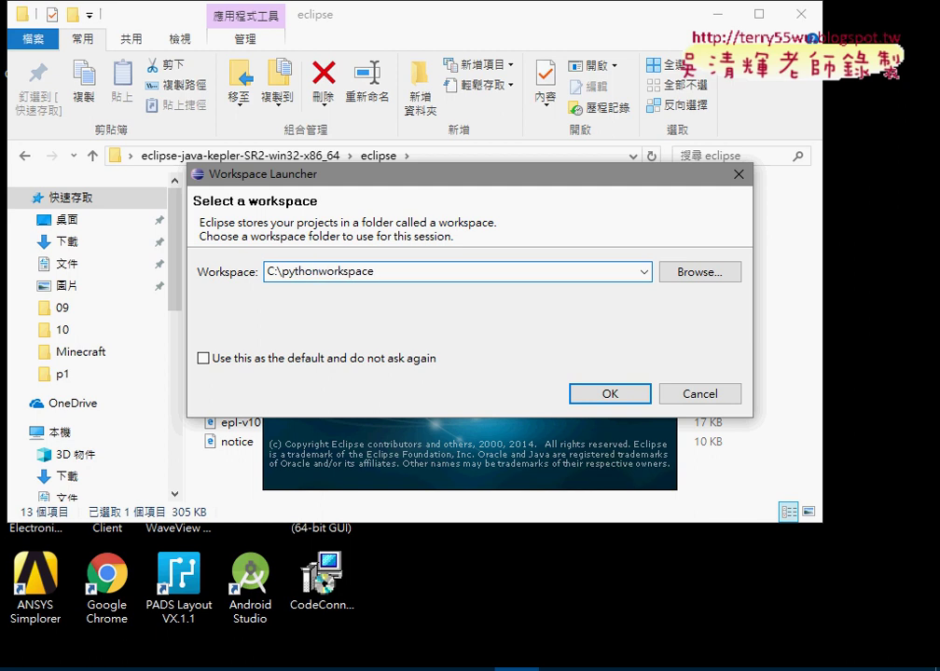
{"action": "type", "text": "_"}
Step: Check the C: drive in a new File Explorer window for an existing python_workspace folder, and minimize the Explorer windows
{"action": "left_click", "coordinate": [269, 13]}
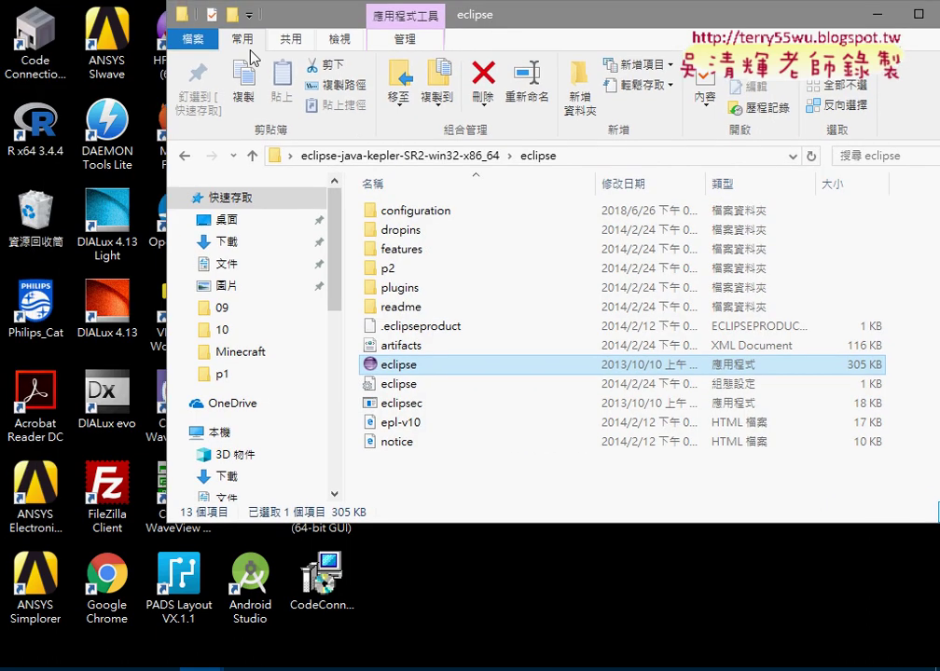
{"action": "left_click", "coordinate": [201, 668]}
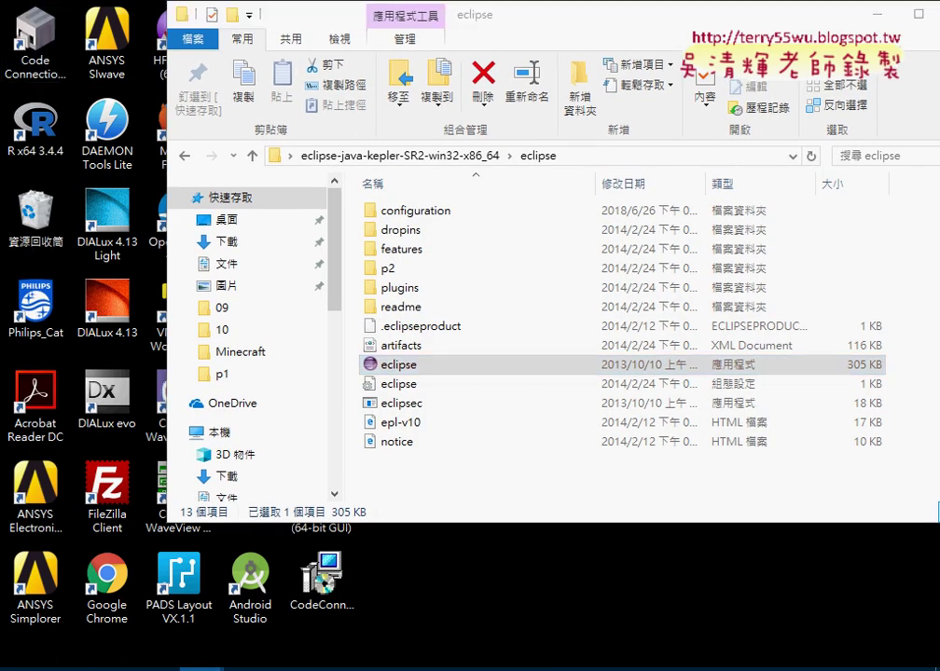
{"action": "right_click", "coordinate": [201, 667]}
{"action": "left_click", "coordinate": [226, 596]}
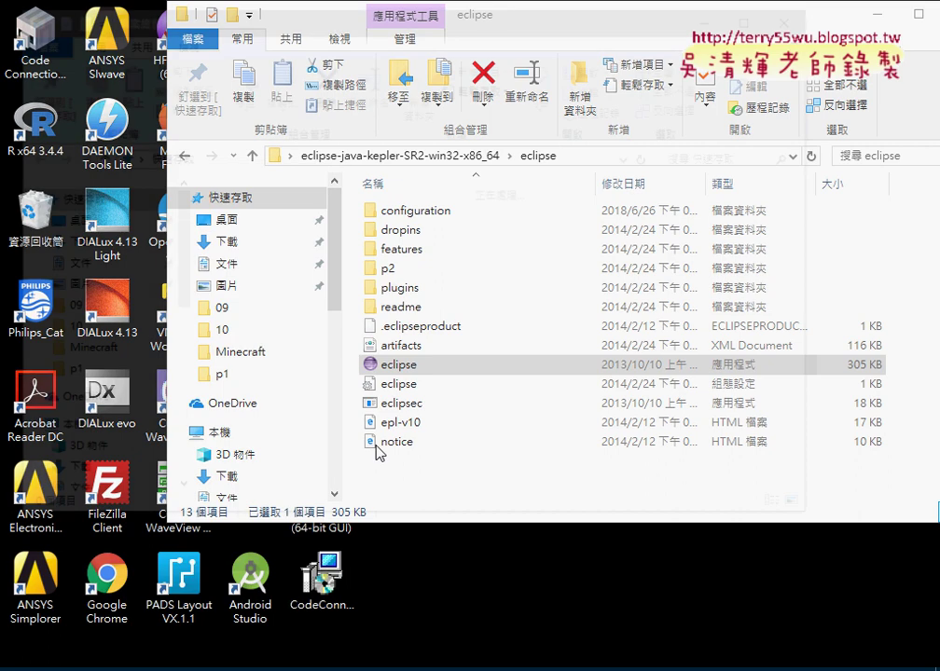
{"action": "scroll", "coordinate": [409, 398], "scroll_direction": "down", "scroll_amount": 1}
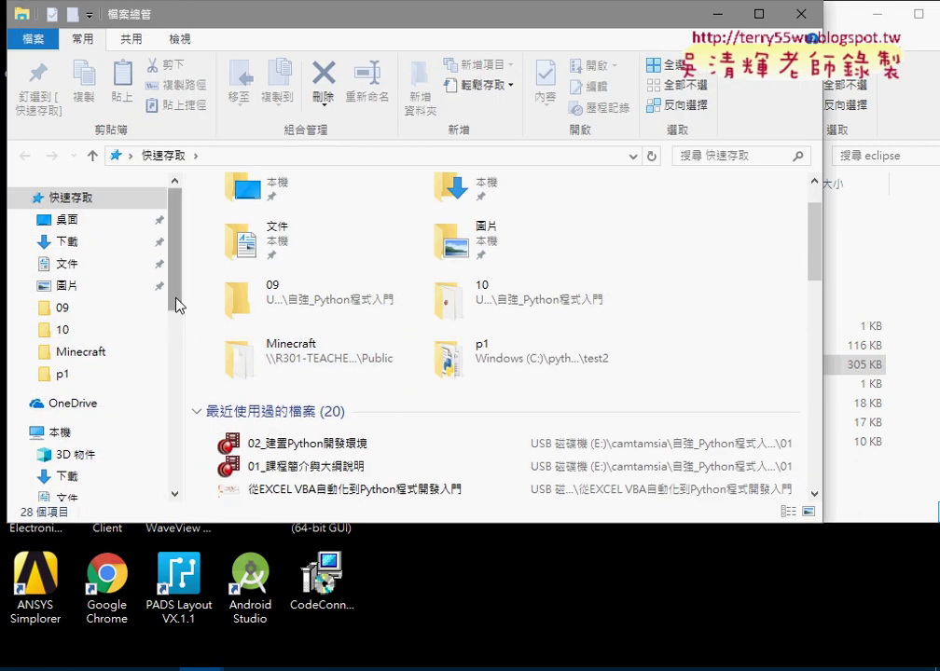
{"action": "left_click_drag", "start_coordinate": [177, 306], "coordinate": [180, 371]}
{"action": "left_click", "coordinate": [111, 367]}
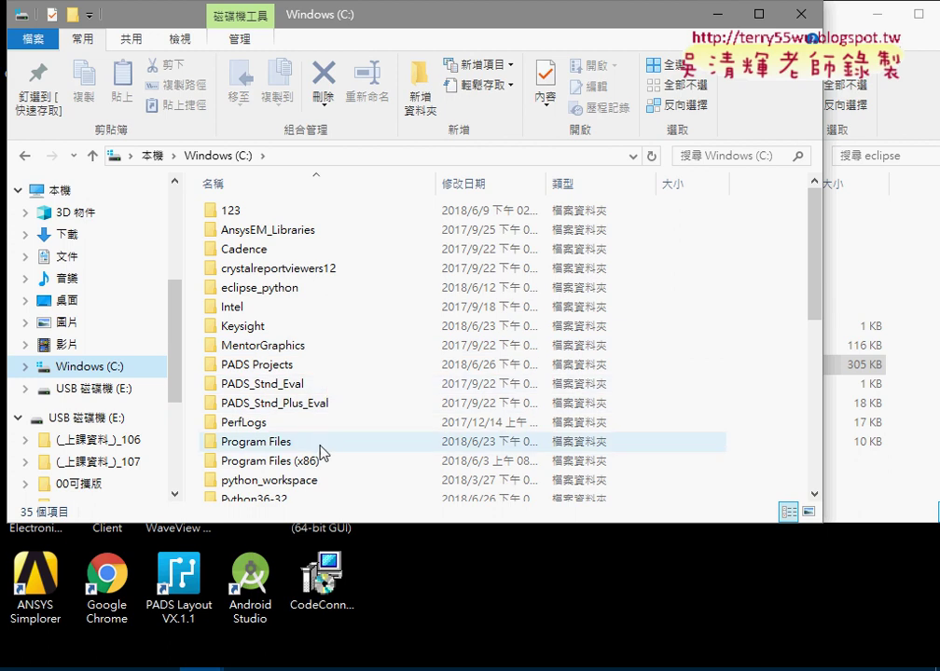
{"action": "left_click", "coordinate": [341, 481]}
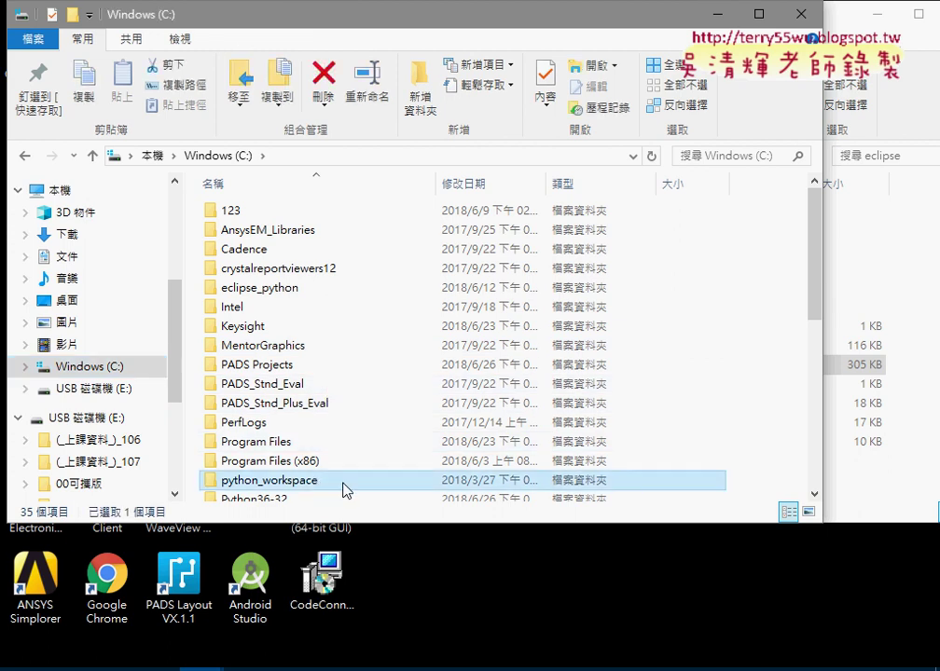
{"action": "left_click", "coordinate": [717, 14]}
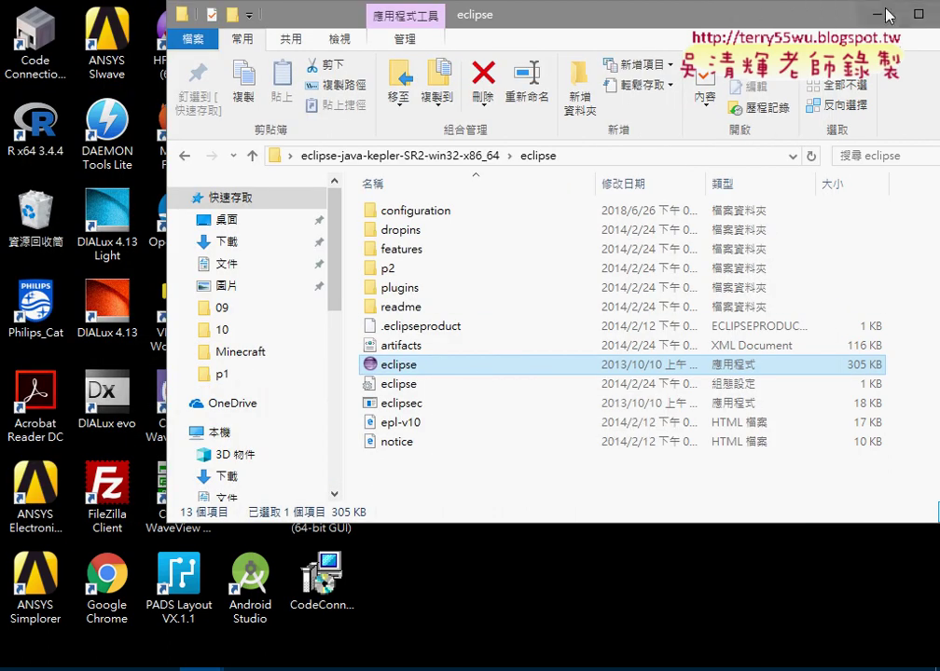
{"action": "left_click", "coordinate": [886, 14]}
Step: Set the workspace to C:\python_workspace2 and start Eclipse with it
{"action": "left_click", "coordinate": [433, 272]}
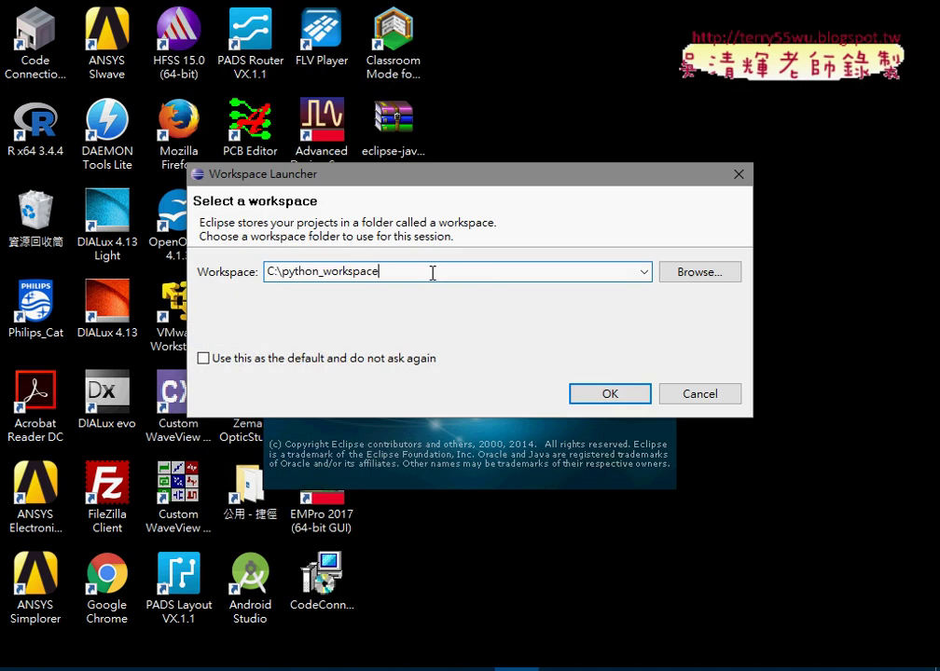
{"action": "type", "text": "2"}
{"action": "left_click_drag", "start_coordinate": [396, 272], "coordinate": [316, 281]}
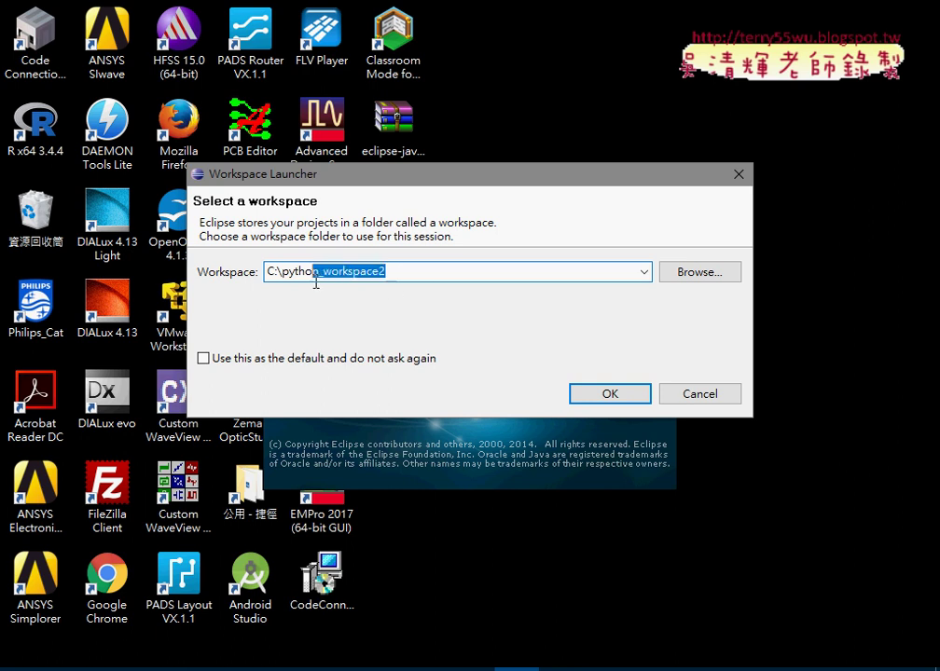
{"action": "double_click", "coordinate": [315, 280]}
{"action": "left_click", "coordinate": [609, 394]}
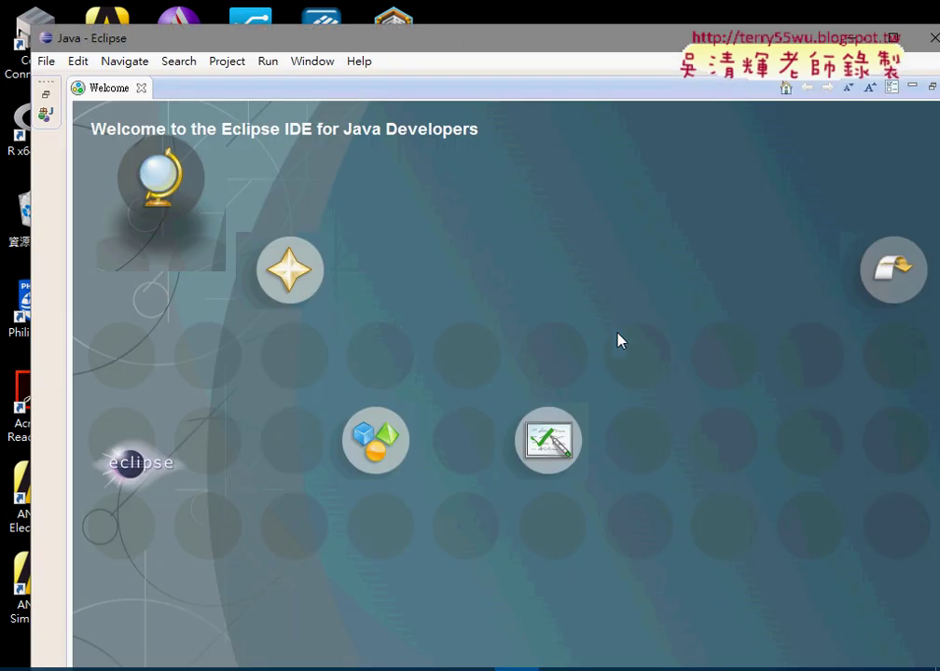
Step: Close the Welcome page and narrow the Package Explorer to give the editor area more room
{"action": "left_click_drag", "start_coordinate": [457, 41], "coordinate": [440, 22]}
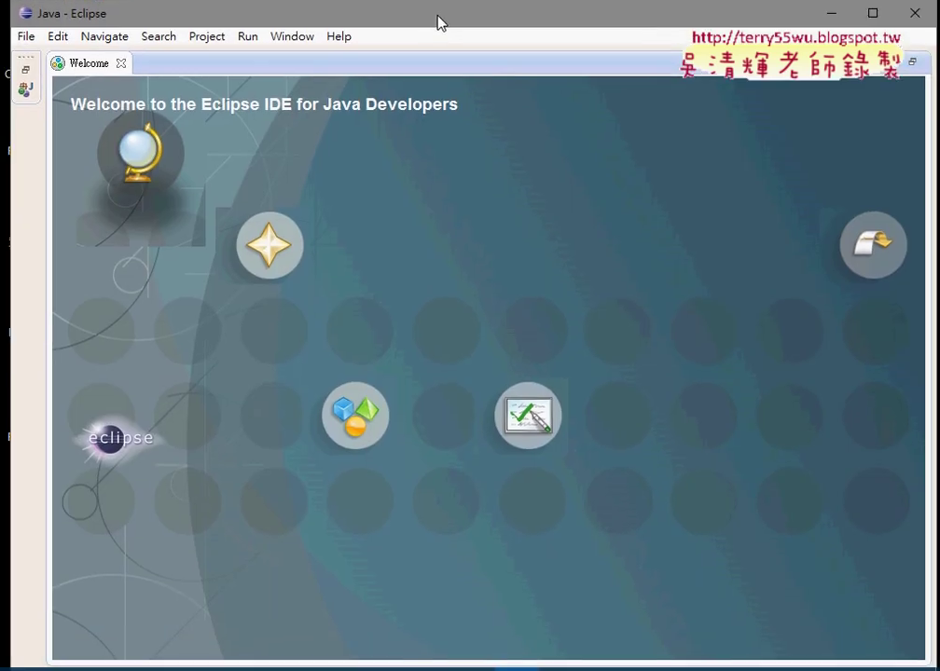
{"action": "left_click", "coordinate": [121, 65]}
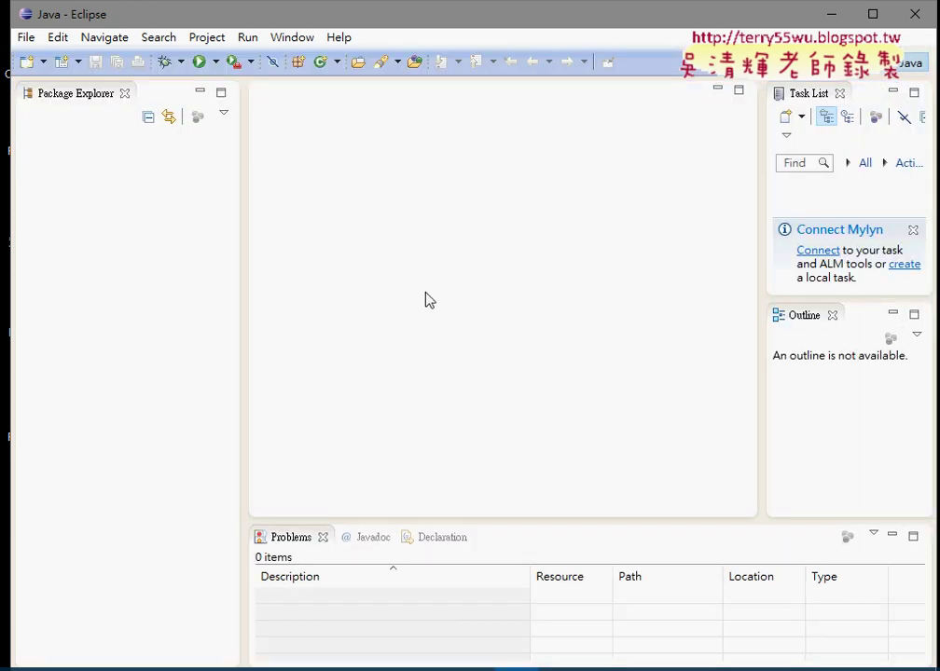
{"action": "left_click_drag", "start_coordinate": [242, 271], "coordinate": [169, 274]}
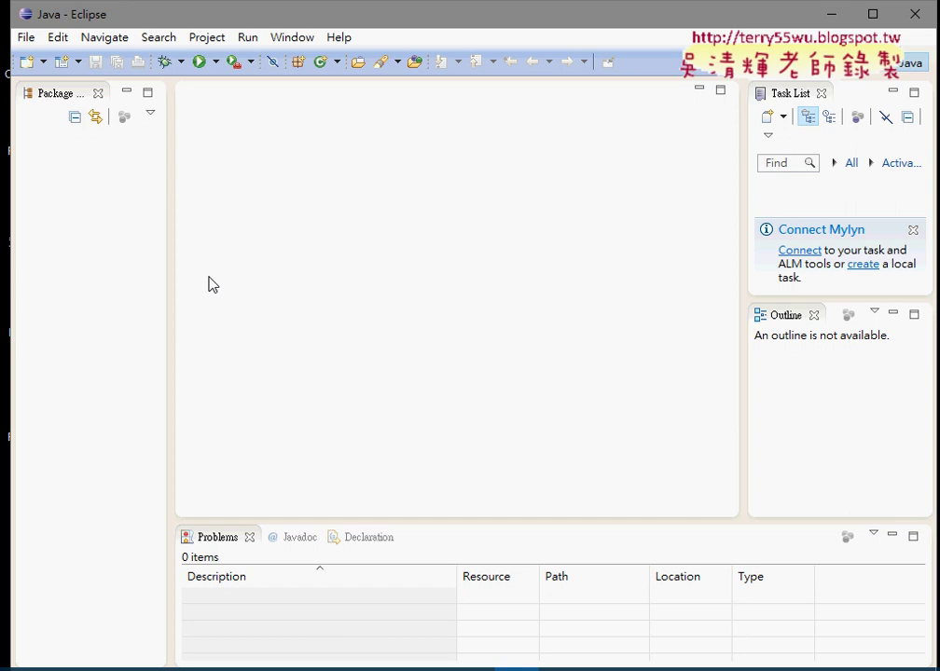
{"action": "left_click_drag", "start_coordinate": [411, 27], "coordinate": [445, 28]}
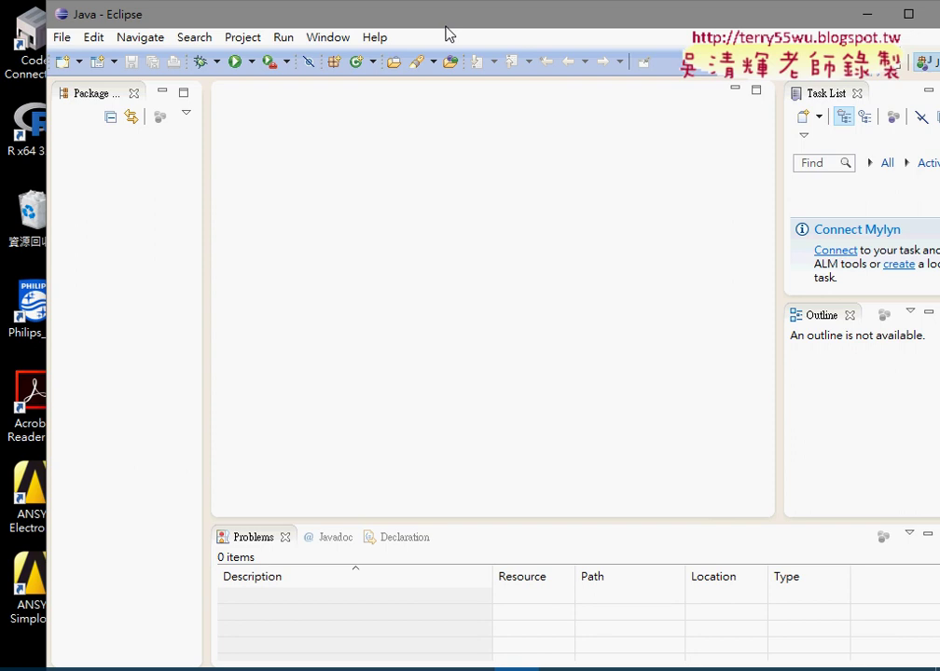
{"action": "left_click", "coordinate": [61, 37]}
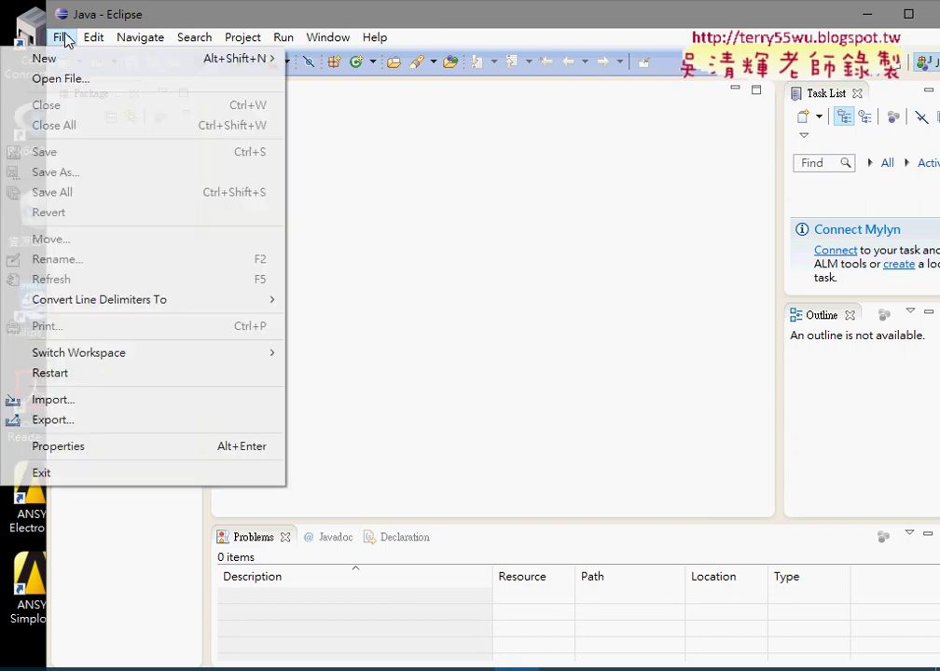
{"action": "mouse_move", "coordinate": [70, 61]}
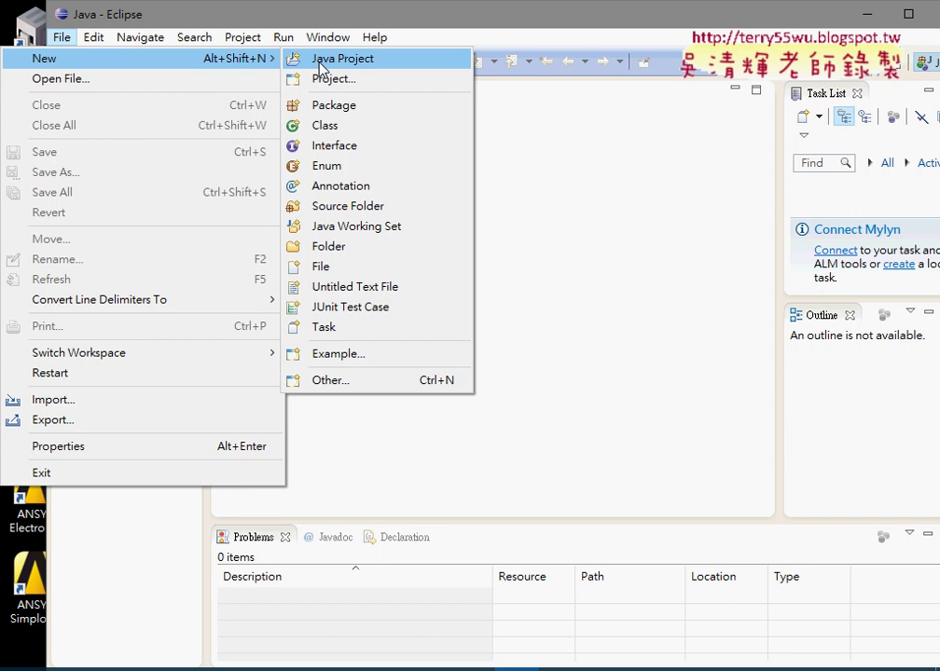
{"action": "mouse_move", "coordinate": [338, 34]}
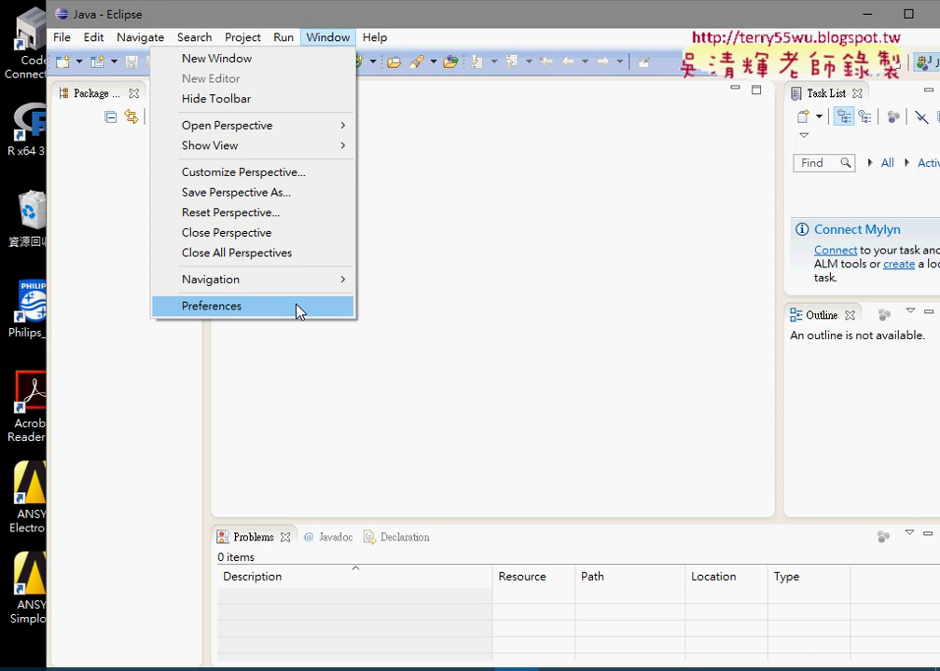
{"action": "mouse_move", "coordinate": [384, 47]}
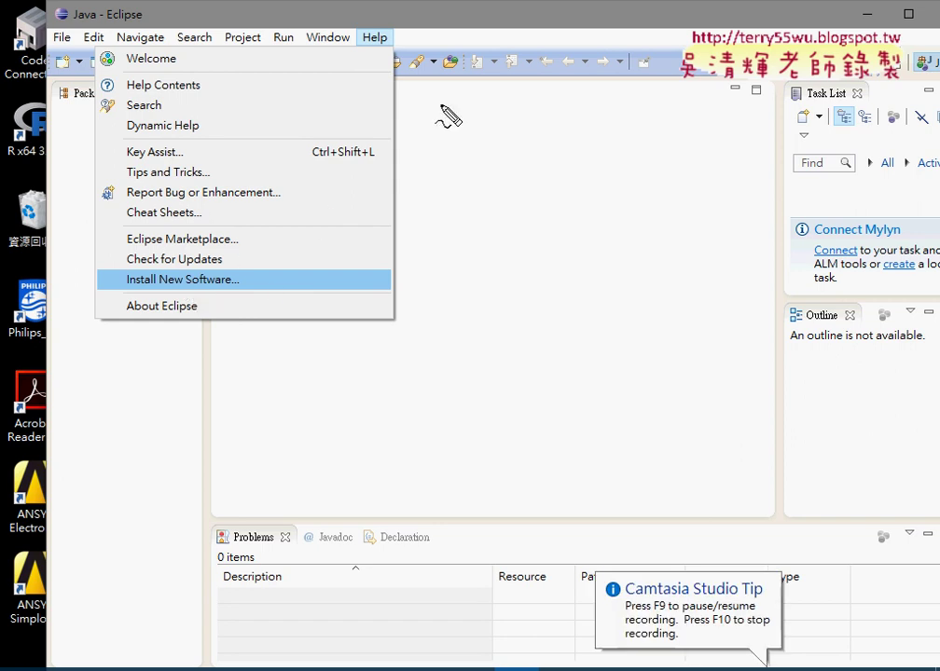
{"action": "mouse_move", "coordinate": [362, 62]}
{"action": "left_mouse_down"}
{"action": "mouse_move", "coordinate": [390, 61]}
{"action": "mouse_move", "coordinate": [409, 42]}
{"action": "left_mouse_up"}
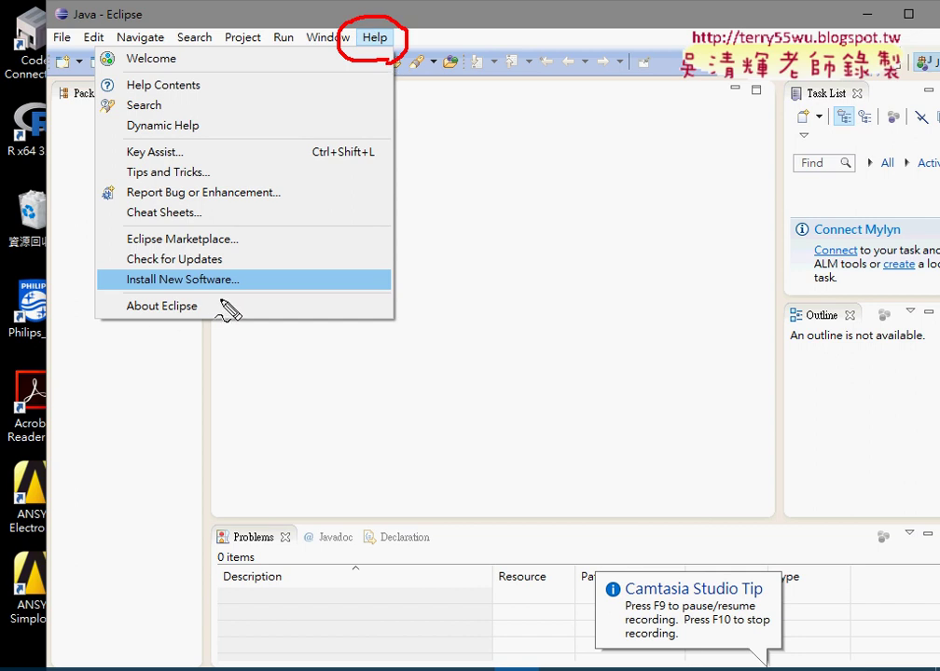
{"action": "mouse_move", "coordinate": [224, 300]}
{"action": "left_mouse_down"}
{"action": "mouse_move", "coordinate": [121, 271]}
{"action": "mouse_move", "coordinate": [241, 308]}
{"action": "left_mouse_up"}
{"action": "mouse_move", "coordinate": [354, 84]}
{"action": "left_mouse_down"}
{"action": "mouse_move", "coordinate": [220, 120]}
{"action": "mouse_move", "coordinate": [188, 264]}
{"action": "mouse_move", "coordinate": [203, 263]}
{"action": "left_mouse_up"}
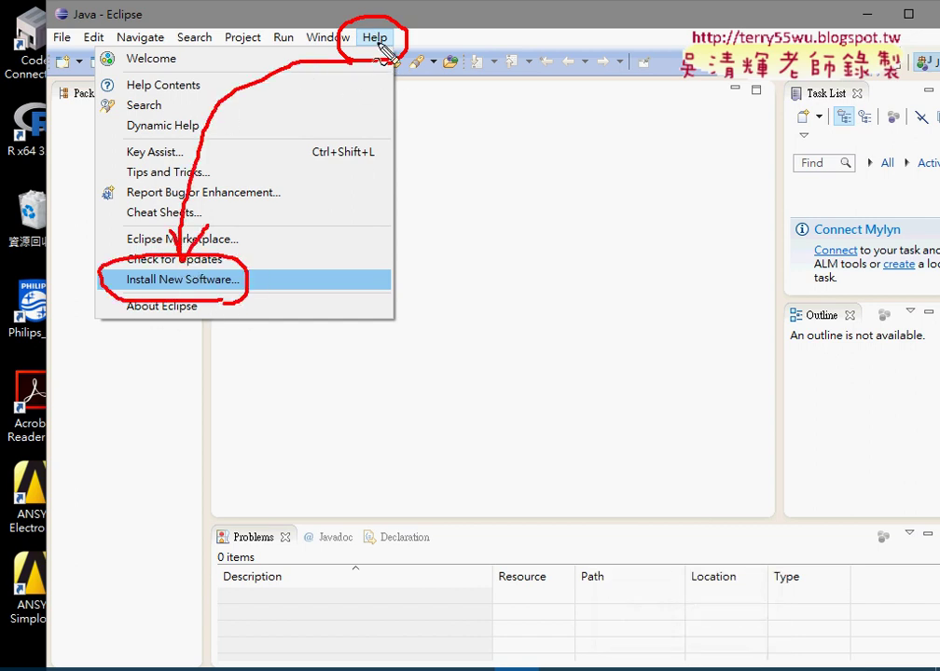
{"action": "left_click_drag", "start_coordinate": [139, 292], "coordinate": [227, 294]}
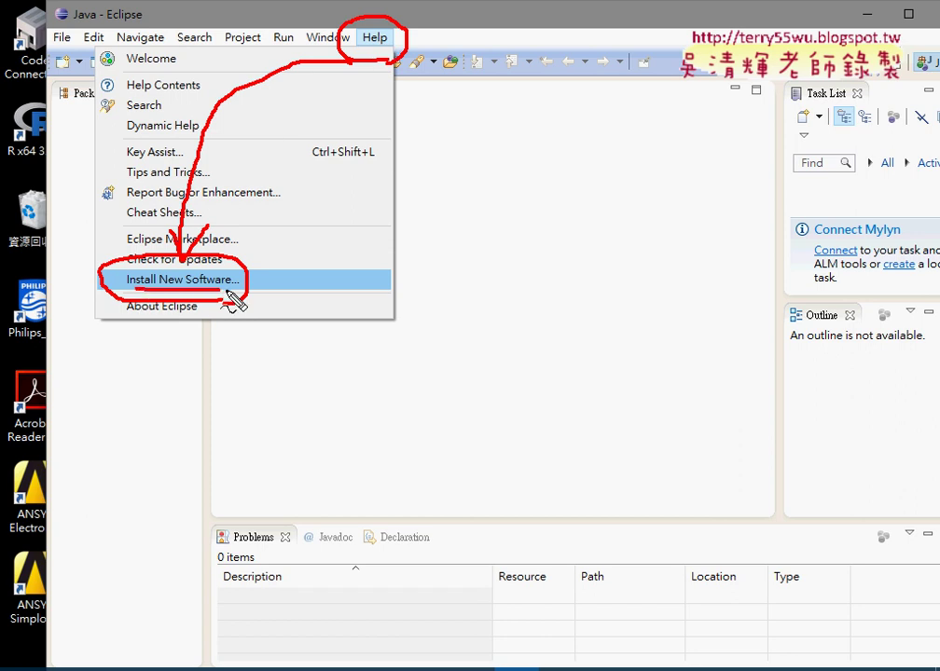
{"action": "key", "text": "Escape"}
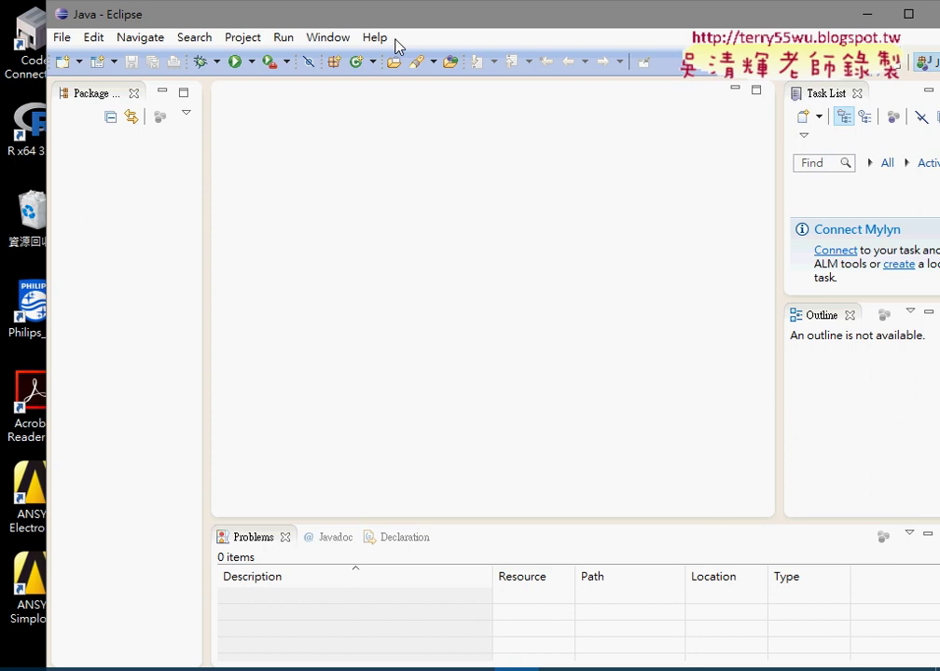
{"action": "left_click", "coordinate": [376, 37]}
{"action": "left_click", "coordinate": [257, 280]}
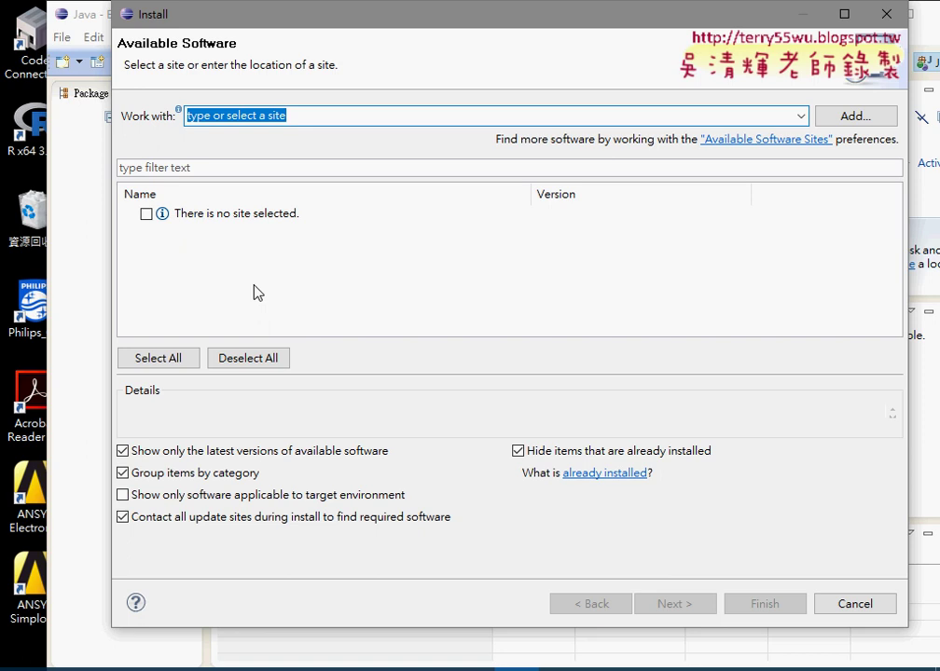
{"action": "mouse_move", "coordinate": [291, 669]}
{"action": "left_click", "coordinate": [299, 625]}
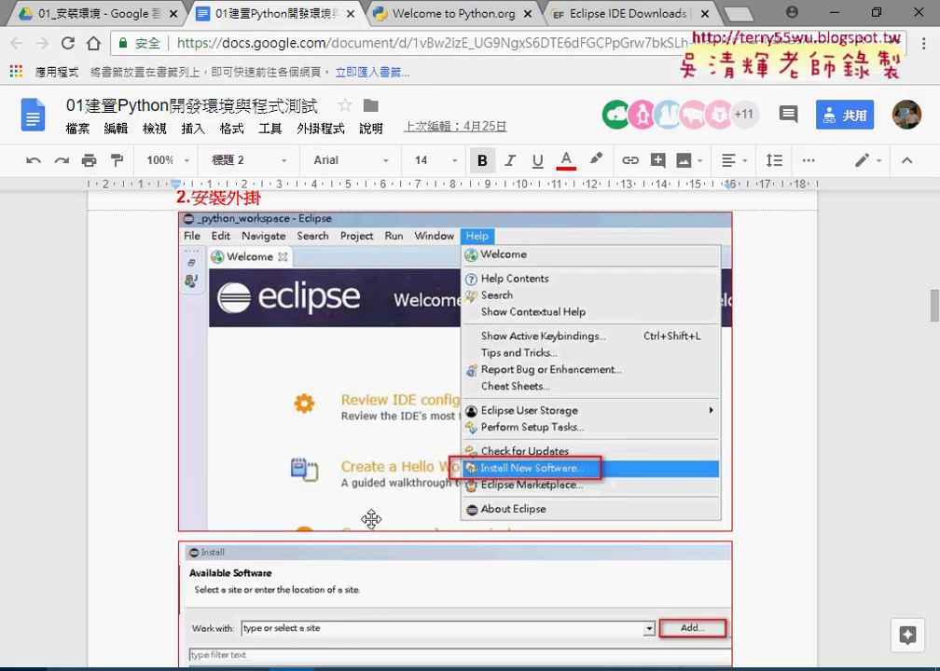
{"action": "scroll", "coordinate": [445, 369], "scroll_direction": "down", "scroll_amount": 3}
{"action": "scroll", "coordinate": [445, 369], "scroll_direction": "down", "scroll_amount": 3}
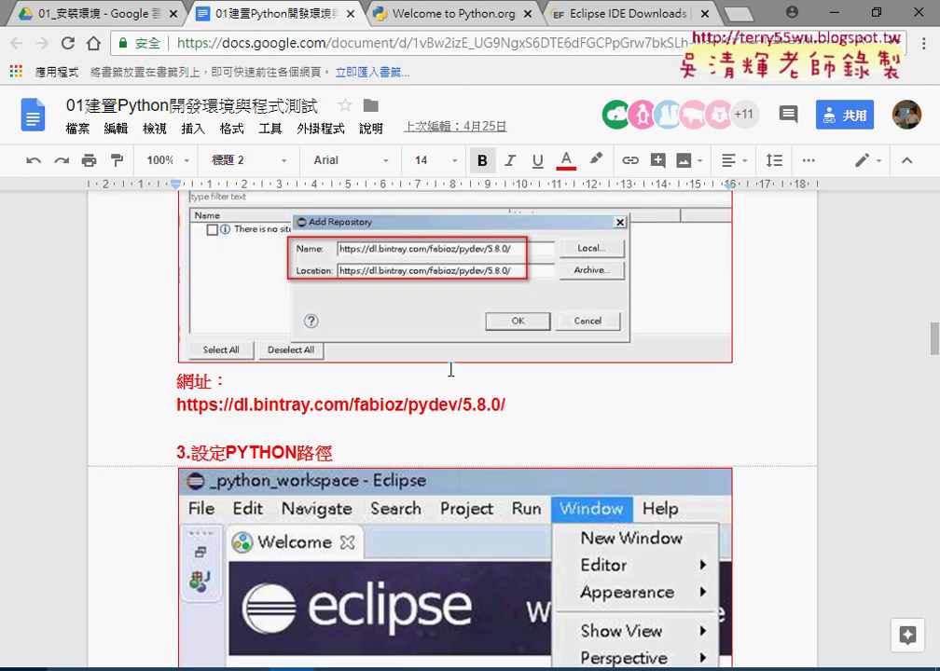
{"action": "left_click_drag", "start_coordinate": [176, 402], "coordinate": [510, 408]}
{"action": "key", "text": "ctrl+c"}
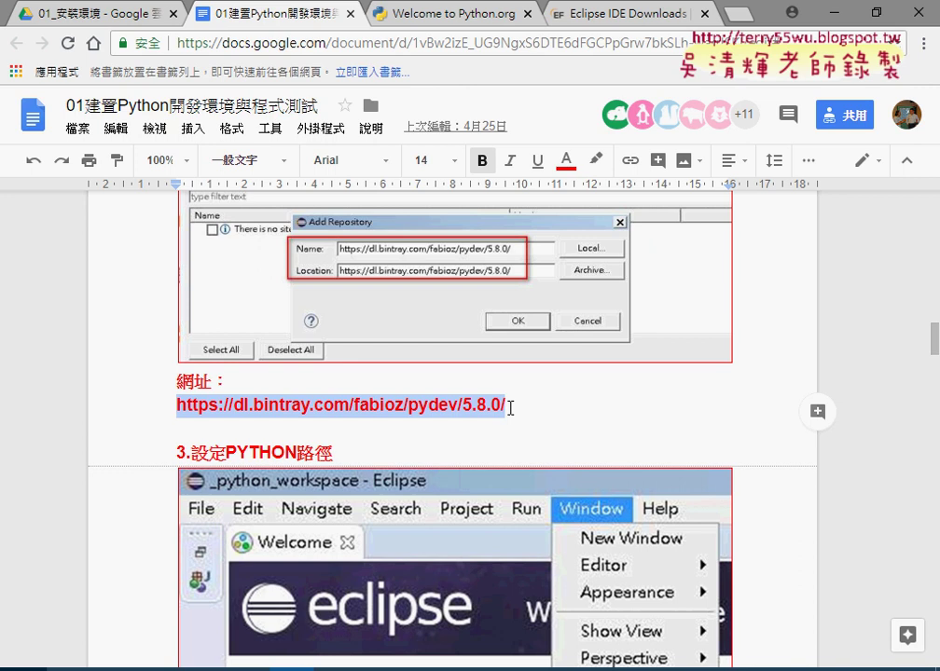
{"action": "key", "text": "alt+Tab"}
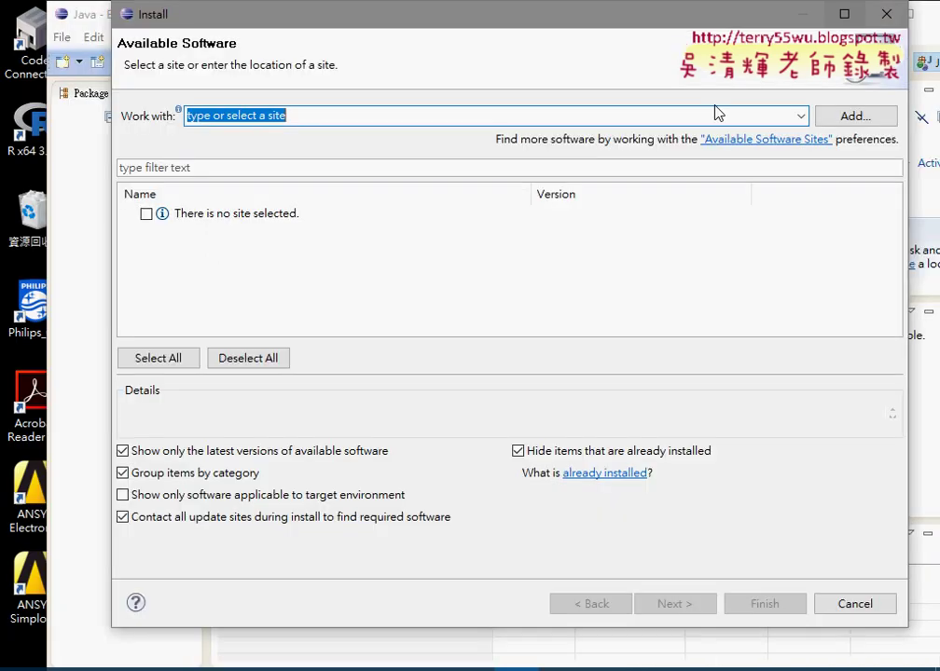
{"action": "right_click", "coordinate": [229, 119]}
{"action": "left_click", "coordinate": [189, 195]}
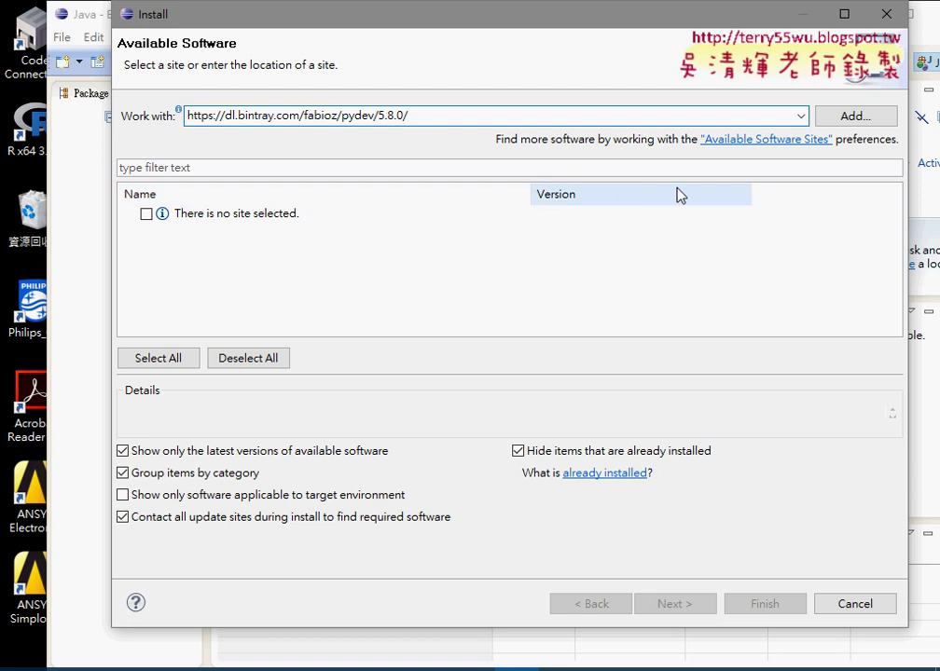
{"action": "left_click", "coordinate": [853, 117]}
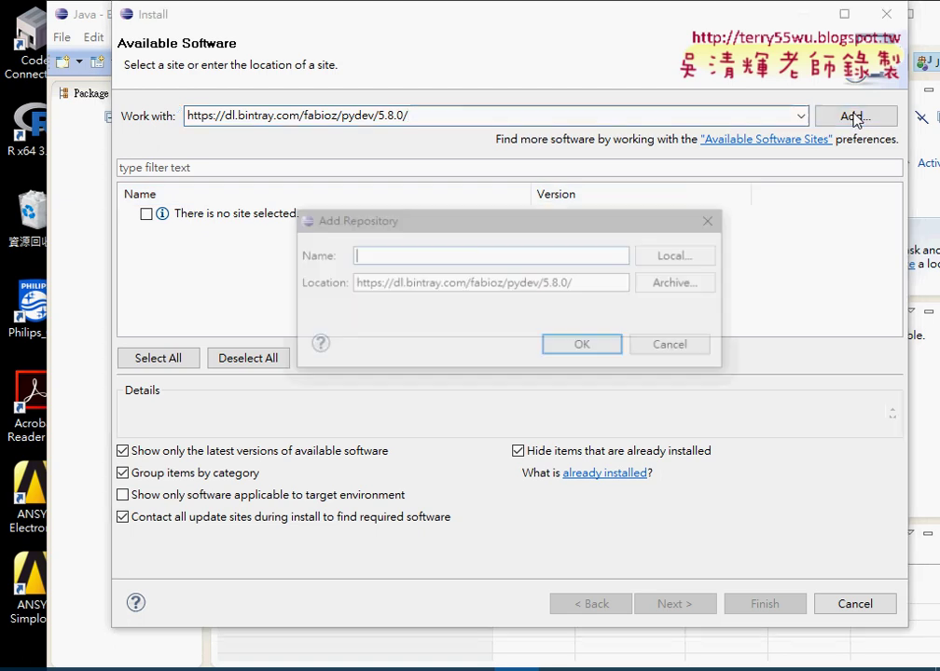
{"action": "right_click", "coordinate": [416, 258]}
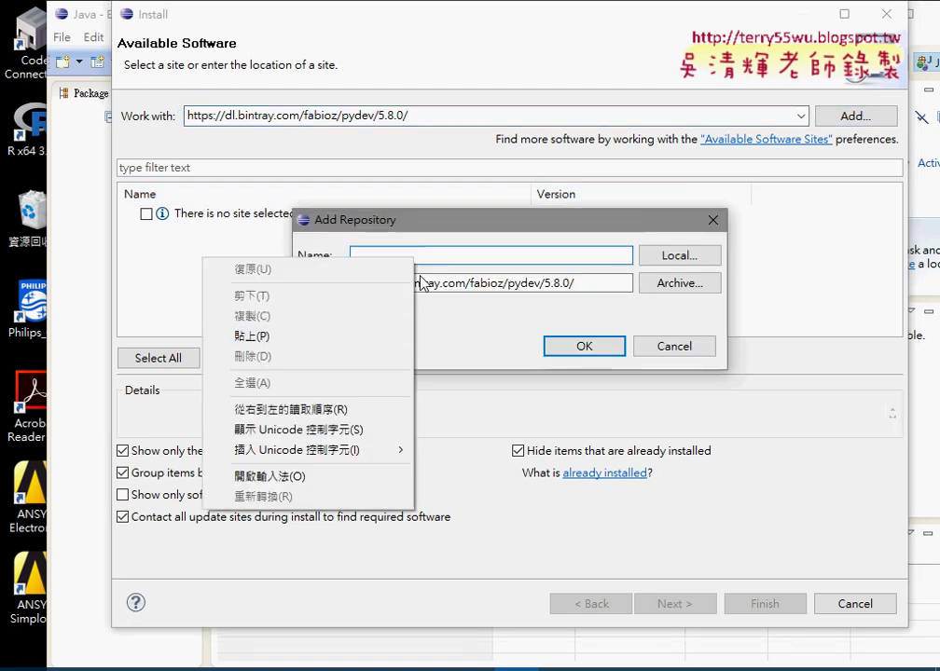
{"action": "left_click", "coordinate": [352, 338]}
{"action": "left_click_drag", "start_coordinate": [594, 285], "coordinate": [310, 294]}
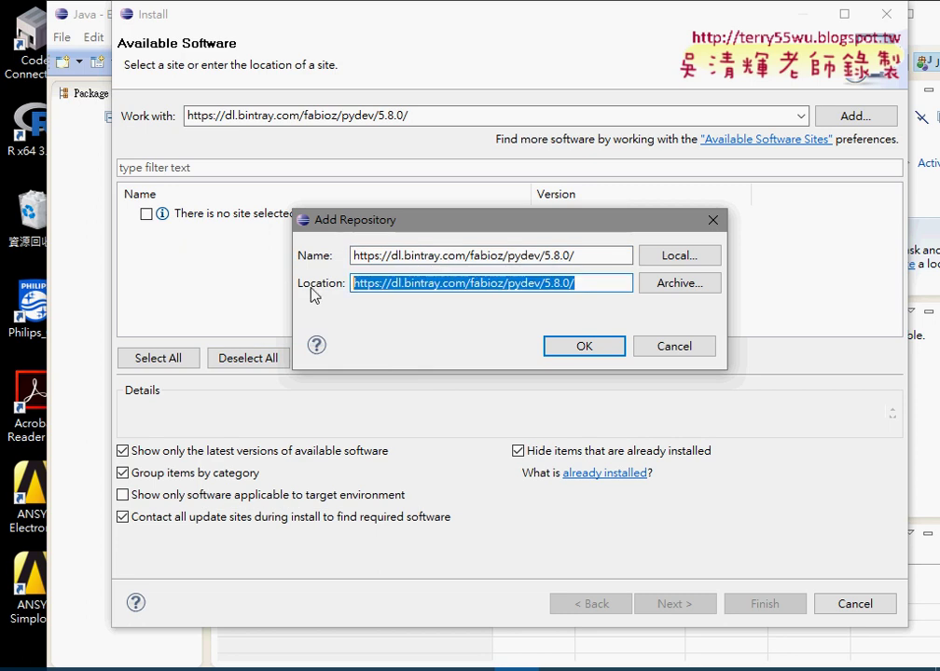
{"action": "left_click_drag", "start_coordinate": [588, 259], "coordinate": [348, 254]}
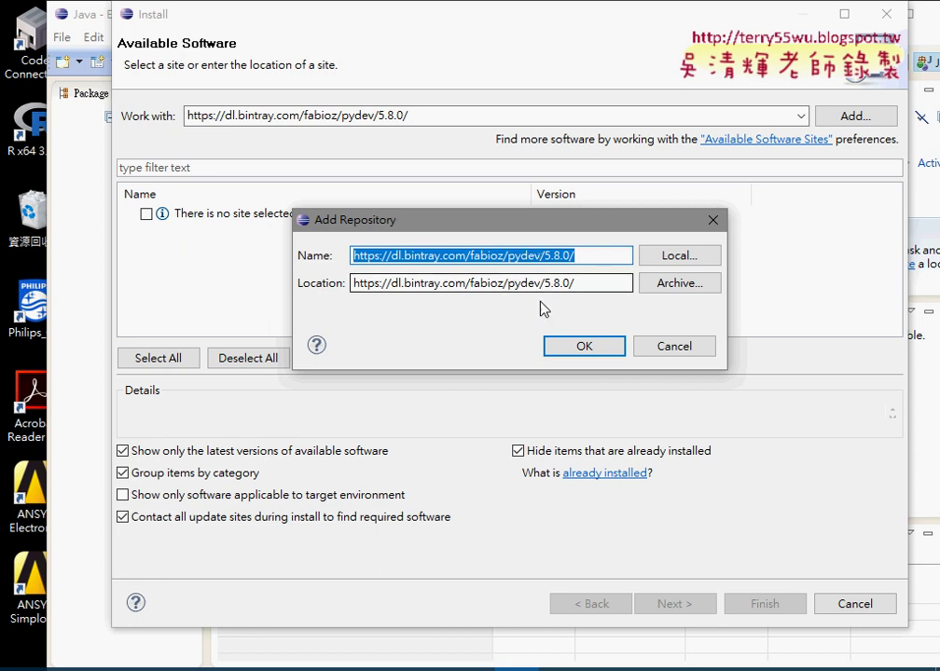
{"action": "left_click", "coordinate": [583, 351]}
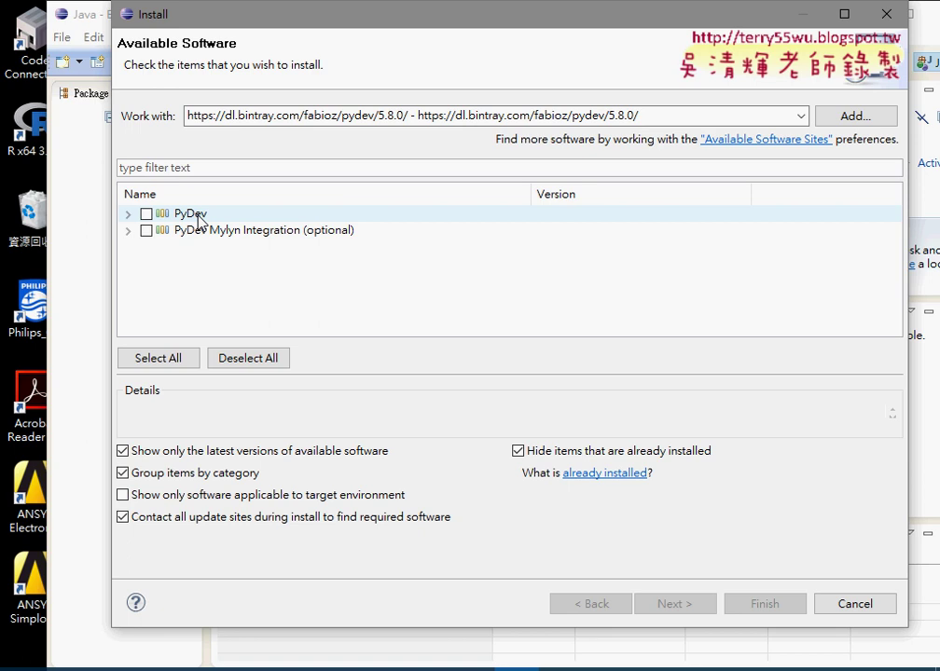
Step: Select PyDev and PyDev Mylyn Integration (optional) for installation and continue to the wizard's following page
{"action": "left_click", "coordinate": [146, 213]}
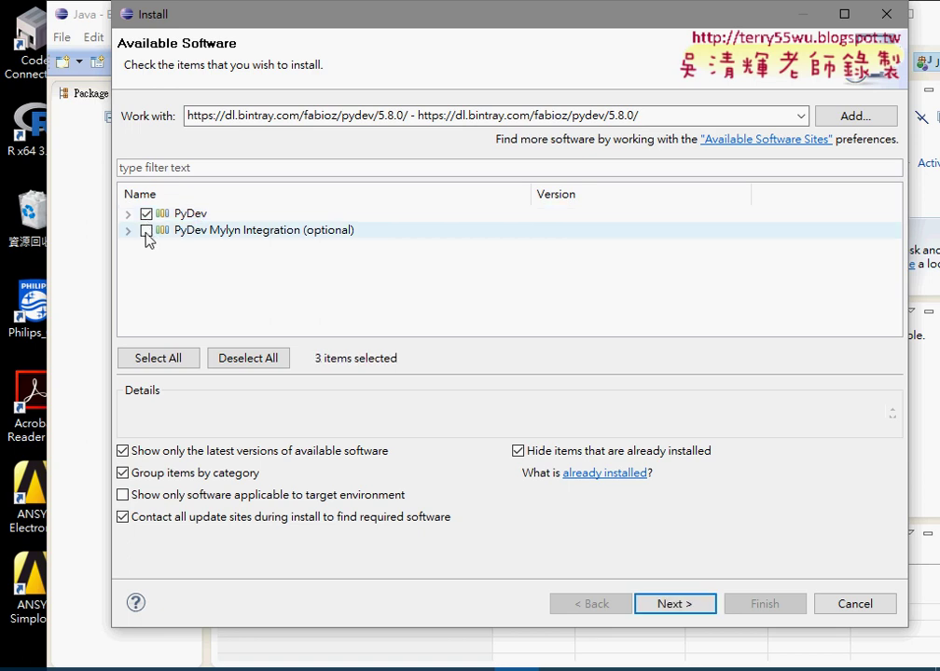
{"action": "left_click", "coordinate": [146, 231]}
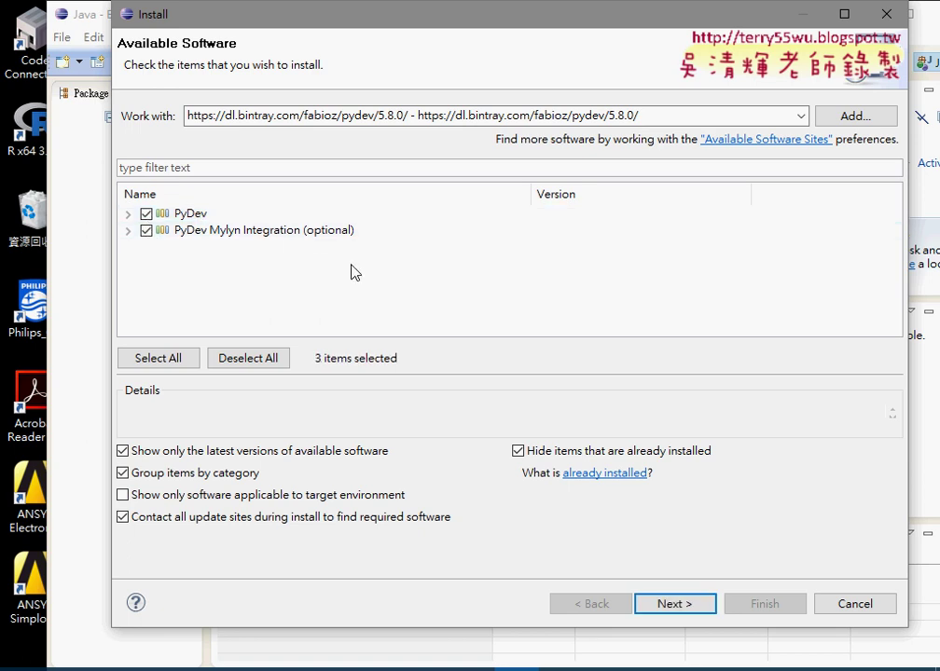
{"action": "left_click", "coordinate": [699, 608]}
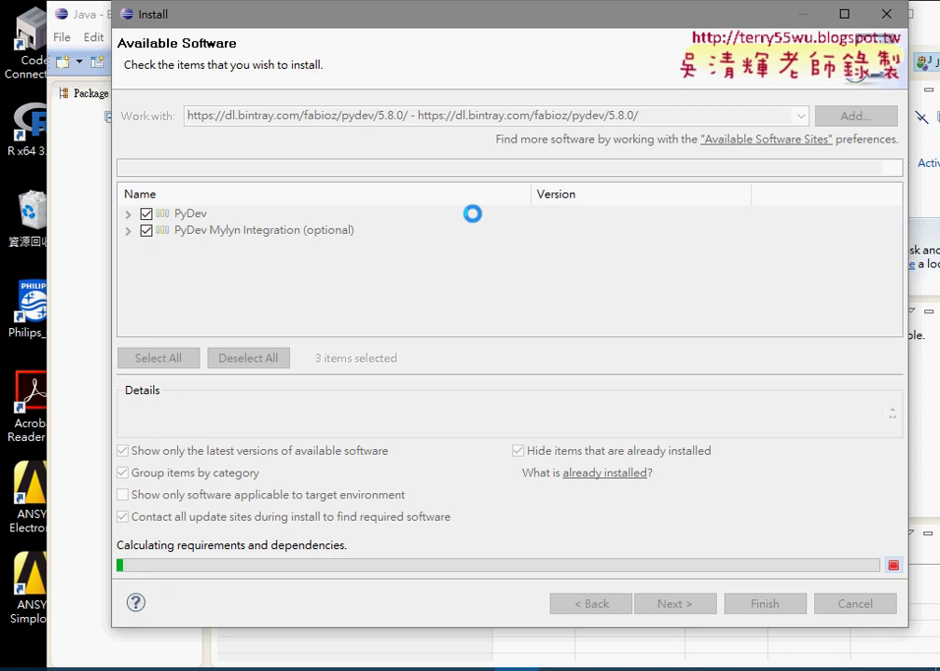
Step: Look through the alphabetical list of programs installed in Windows, past the entries under M and N
{"action": "left_click", "coordinate": [19, 665]}
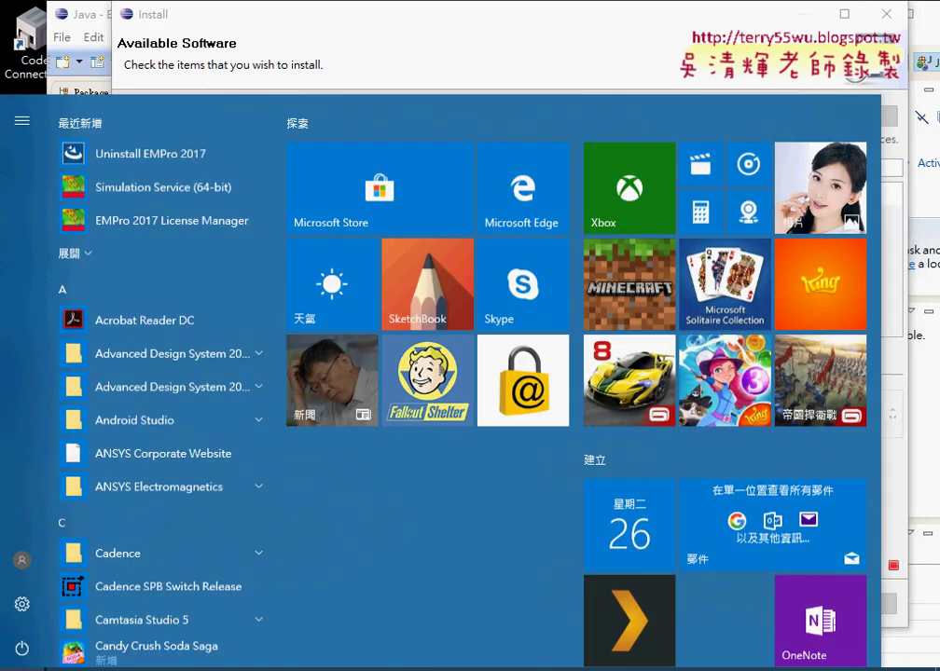
{"action": "scroll", "coordinate": [149, 569], "scroll_direction": "down", "scroll_amount": 10}
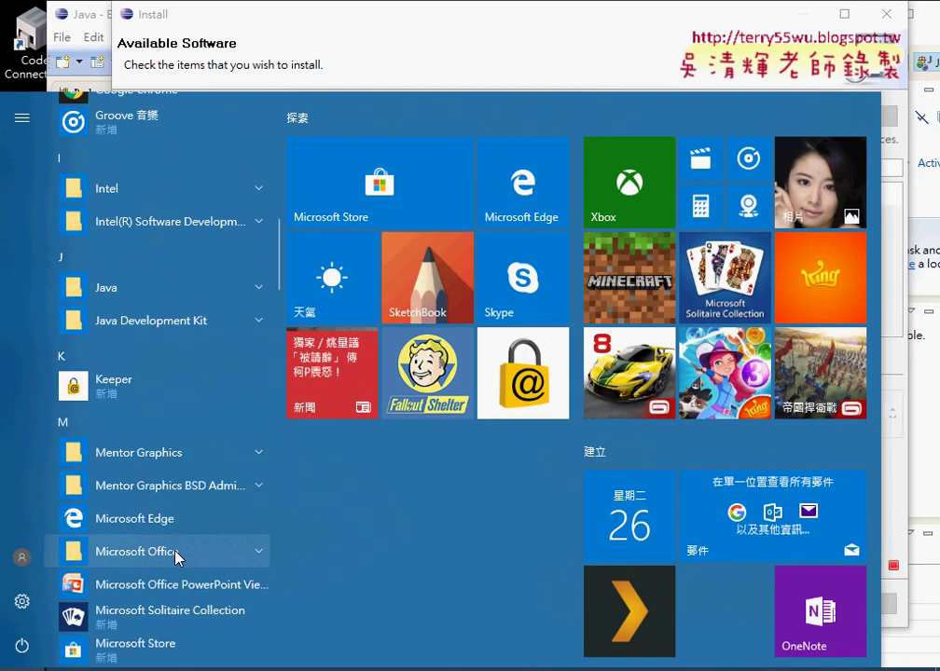
{"action": "scroll", "coordinate": [179, 556], "scroll_direction": "down", "scroll_amount": 6}
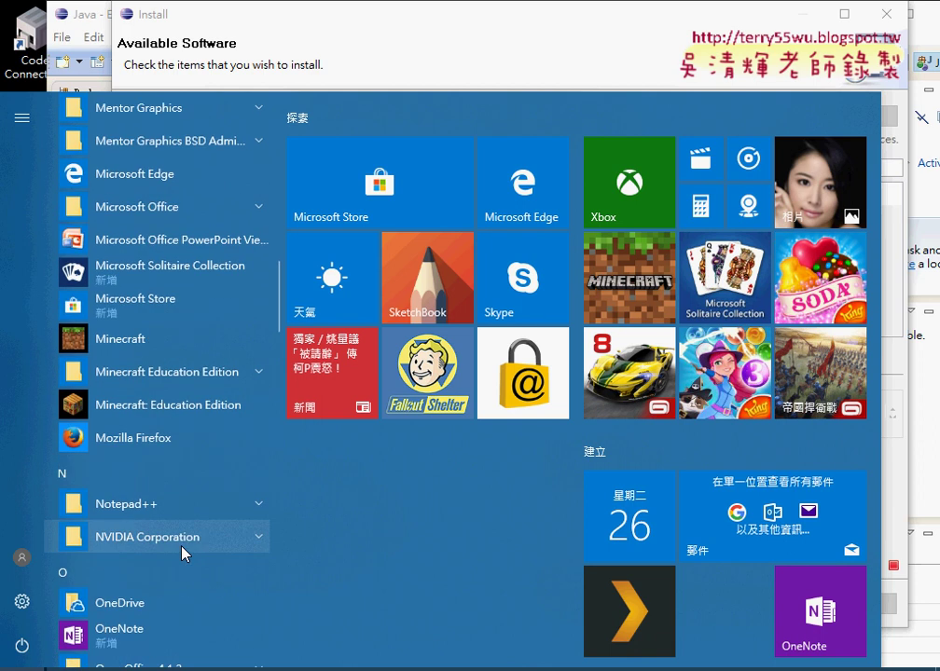